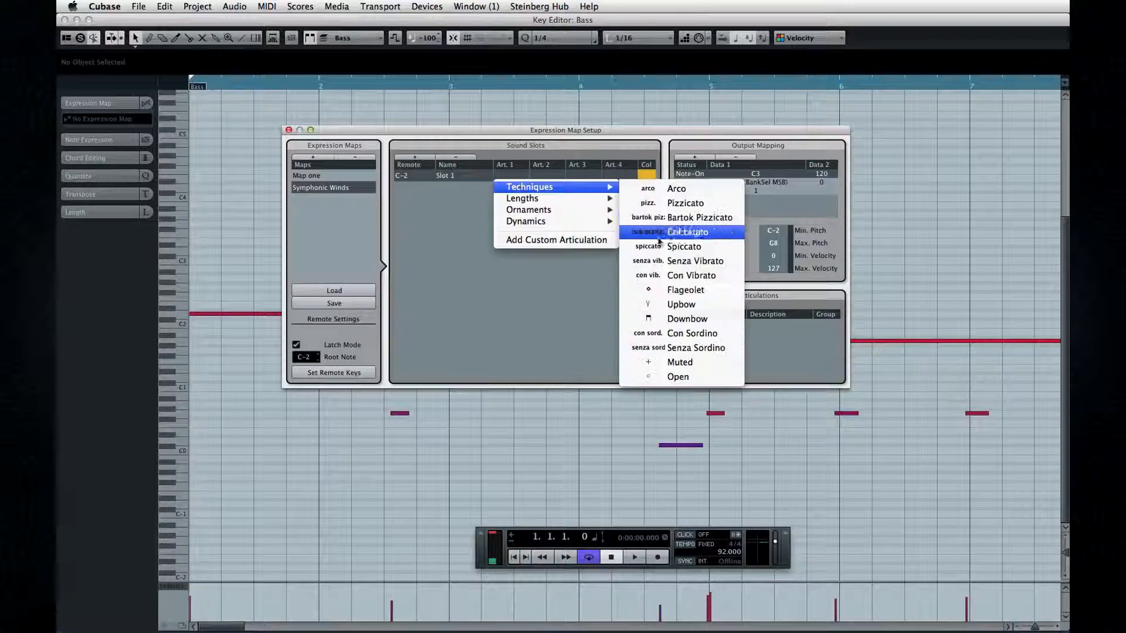
# Assign the Spiccato technique as the first articulation of Slot 1 and an ornament as its second articulation.
pyautogui.click(679, 246)
pyautogui.click(555, 176)
pyautogui.moveTo(581, 210)
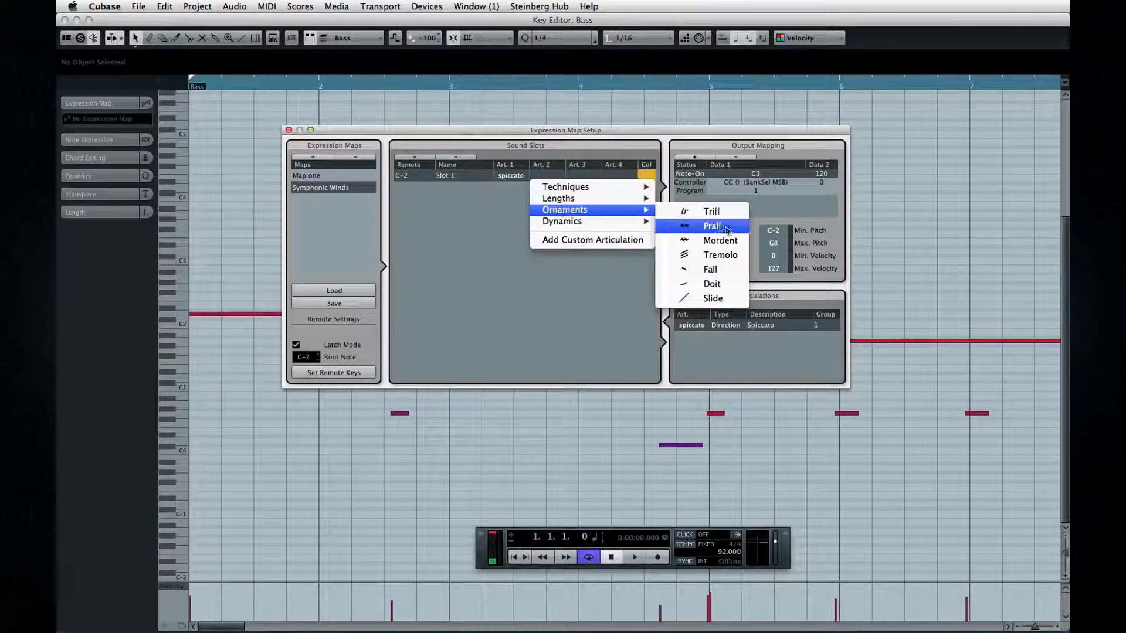
pyautogui.click(692, 242)
# Add a second sound slot to Map one and open the articulation choices for its first articulation.
pyautogui.click(425, 159)
pyautogui.doubleClick(451, 188)
pyautogui.click(509, 188)
pyautogui.moveTo(531, 254)
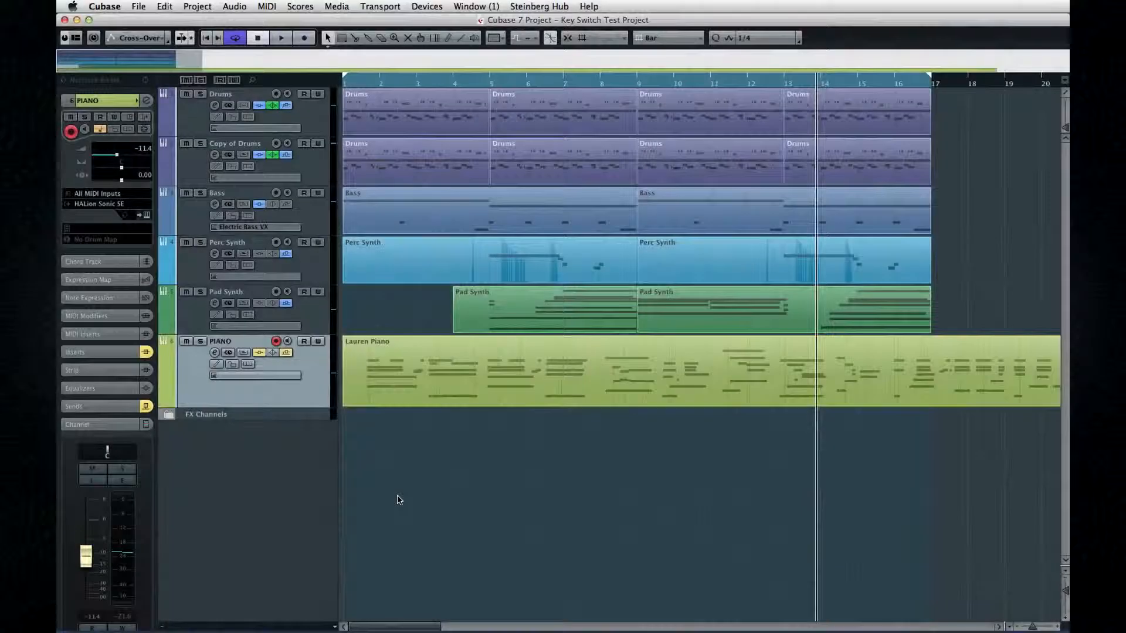
# Open the Lauren Piano part in the Key Editor and activate the Object Selection tool.
pyautogui.click(457, 392)
pyautogui.doubleClick(457, 392)
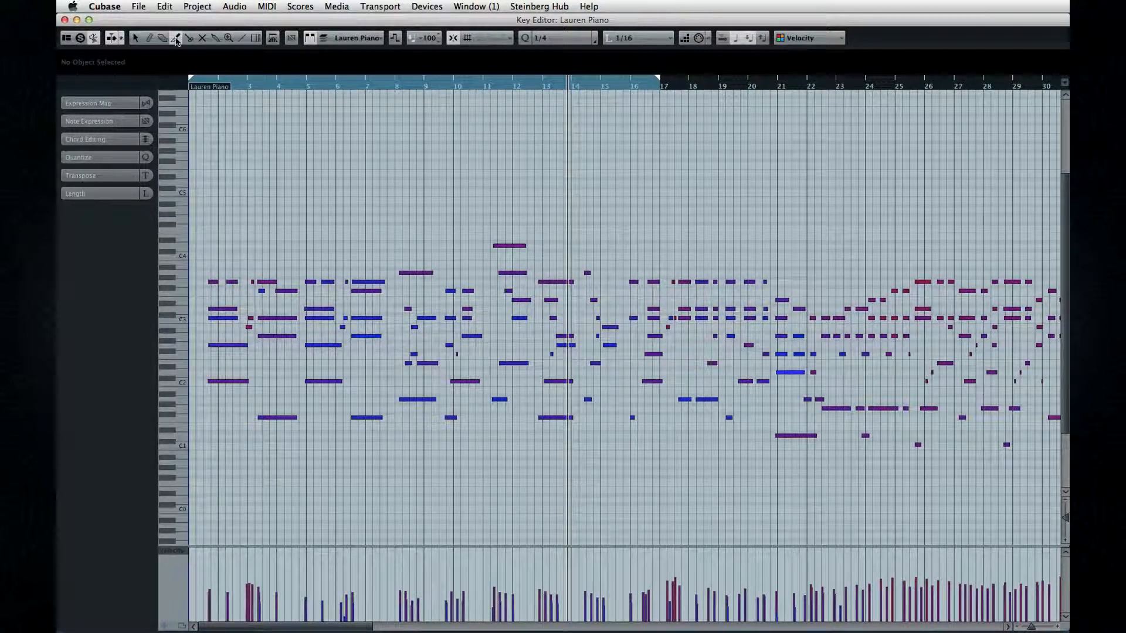
pyautogui.click(487, 38)
pyautogui.click(491, 40)
pyautogui.click(136, 37)
# Add a second controller lane showing CC 64 (Sustain) and resize the controller lanes so it is taller than the velocity lane.
pyautogui.moveTo(208, 549); pyautogui.dragTo(207, 455)
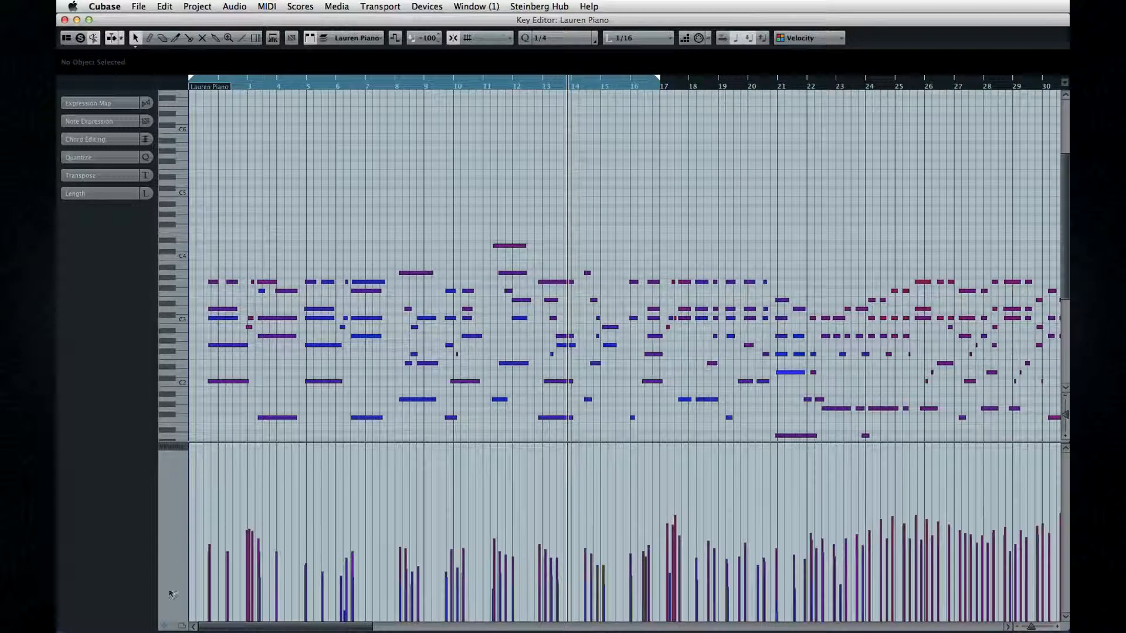
pyautogui.click(165, 626)
pyautogui.click(172, 539)
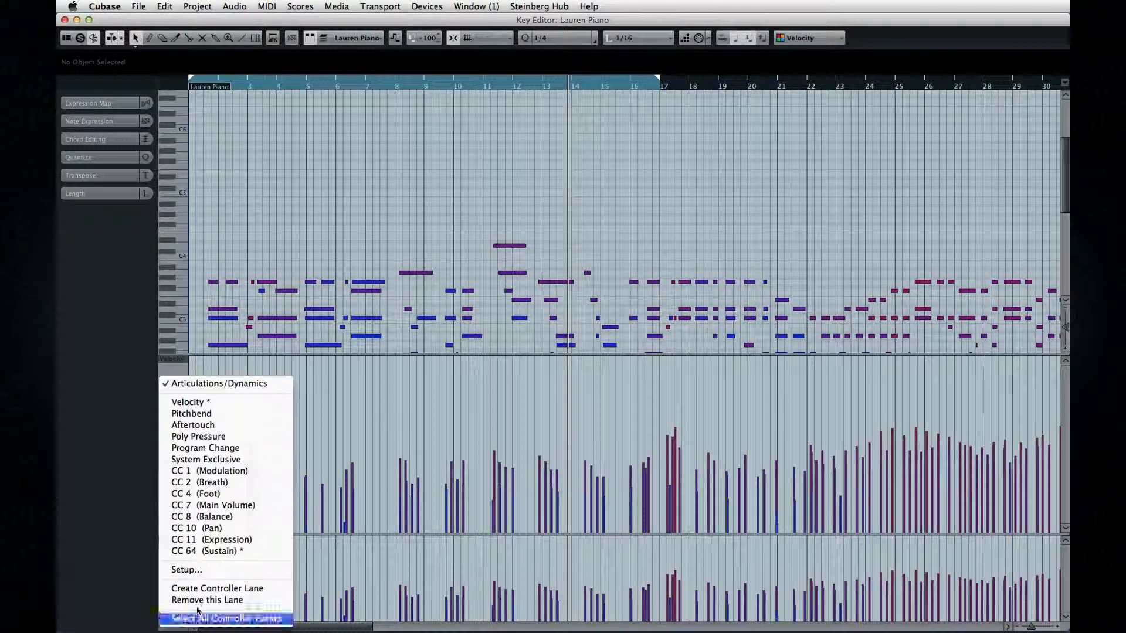
pyautogui.click(253, 551)
pyautogui.moveTo(258, 535); pyautogui.dragTo(256, 468)
pyautogui.moveTo(254, 290); pyautogui.dragTo(246, 432)
# Move the D4 note near bar 11 up to C5 and lengthen the high note starting at bar 8 to about bar 11.
pyautogui.click(502, 245)
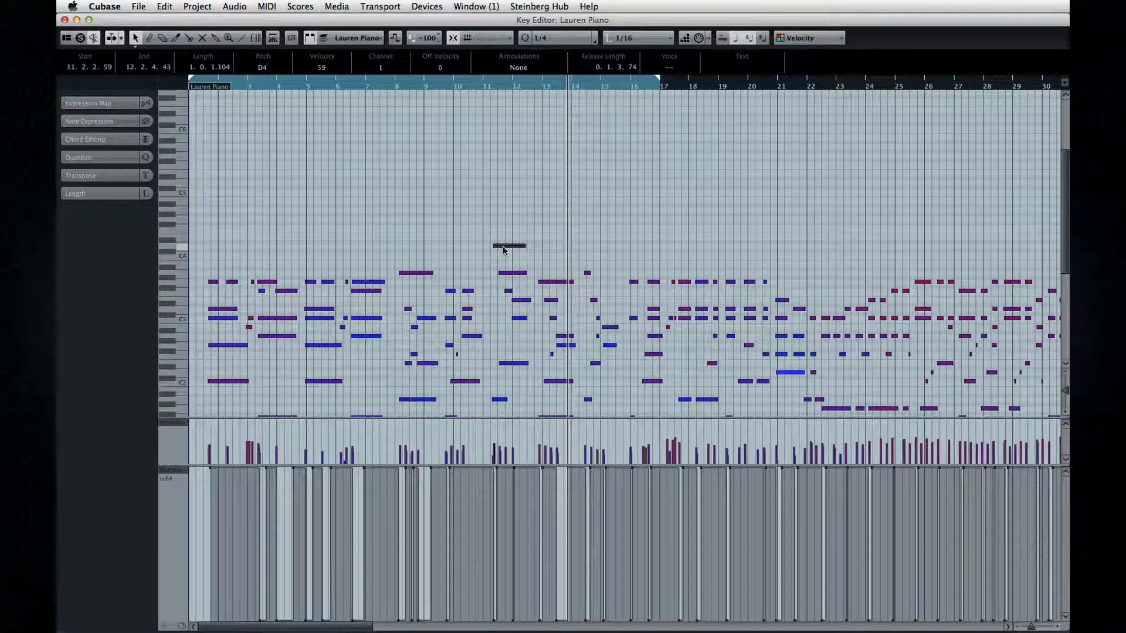
pyautogui.moveTo(504, 225); pyautogui.dragTo(506, 192)
pyautogui.moveTo(431, 273); pyautogui.dragTo(477, 274)
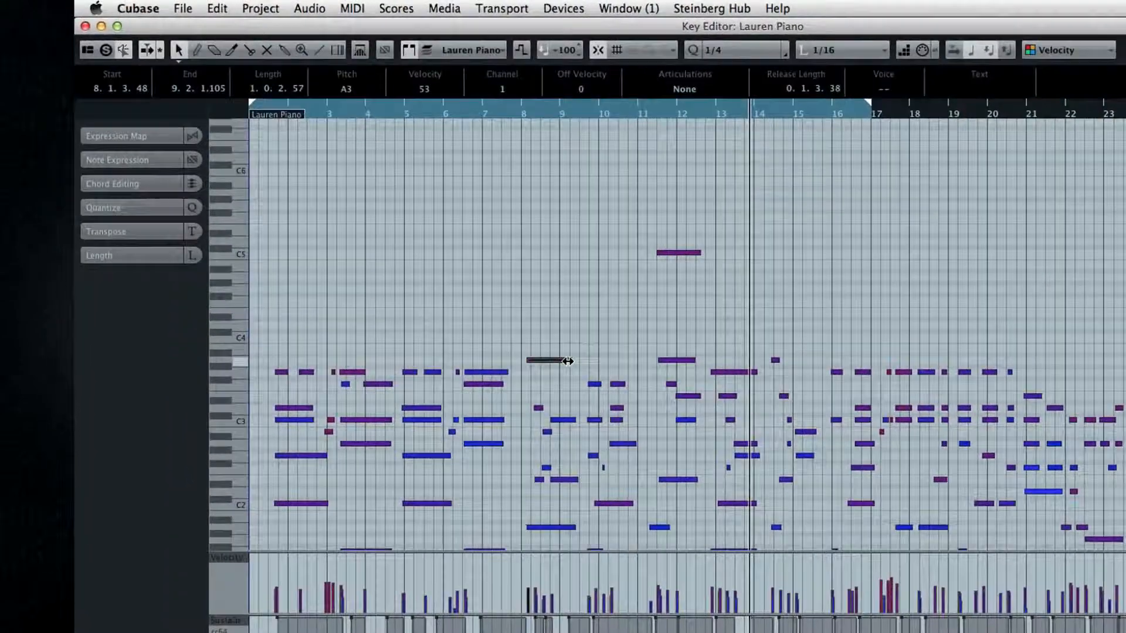
# Select and delete a group of piano notes between about bars 11 and 16.
pyautogui.moveTo(630, 361); pyautogui.dragTo(633, 361)
pyautogui.moveTo(668, 318); pyautogui.dragTo(815, 469)
pyautogui.press('Delete')
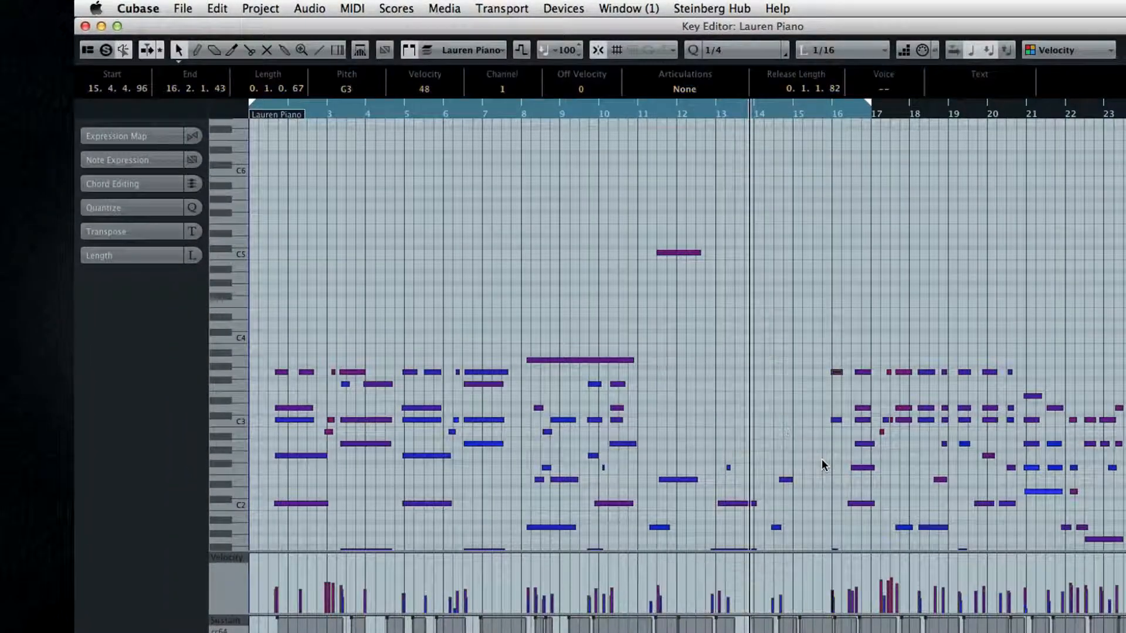
# Draw four descending notes from about bar 11 to bar 16, ending on C#3.
pyautogui.click(197, 50)
pyautogui.moveTo(649, 360)
pyautogui.mouseDown()
pyautogui.moveTo(694, 360)
pyautogui.moveTo(730, 378)
pyautogui.mouseUp()
pyautogui.moveTo(716, 397); pyautogui.dragTo(775, 397)
pyautogui.moveTo(754, 414); pyautogui.dragTo(837, 414)
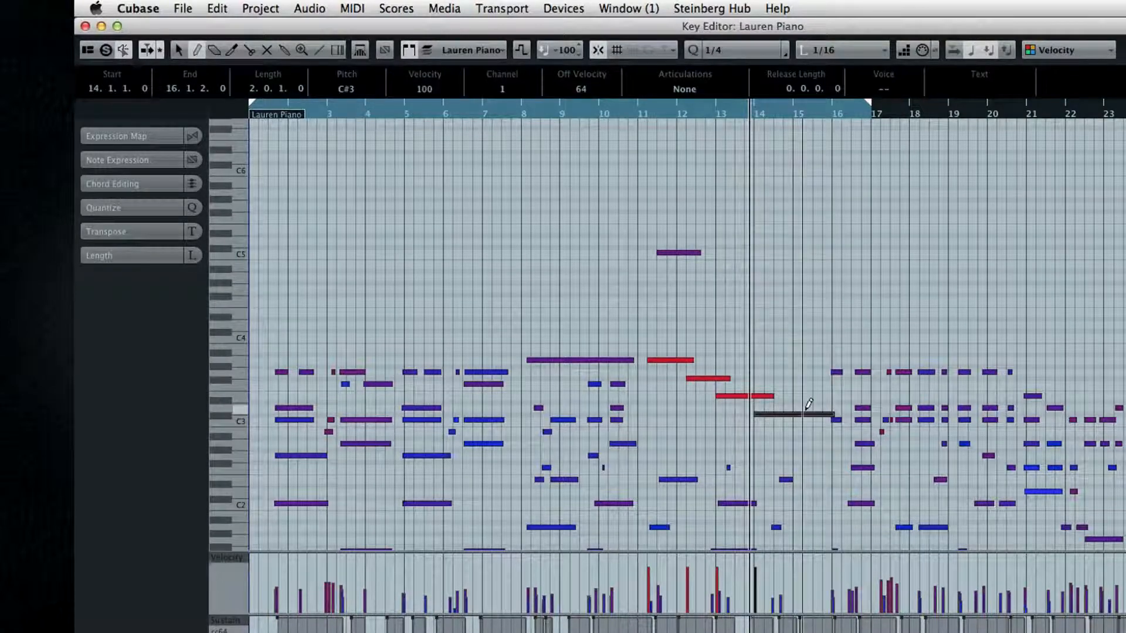
# Delete the notes between about bars 5 and 19, leaving out the lowest bass notes.
pyautogui.press('1')
pyautogui.moveTo(410, 169); pyautogui.dragTo(978, 532)
pyautogui.press('Delete')
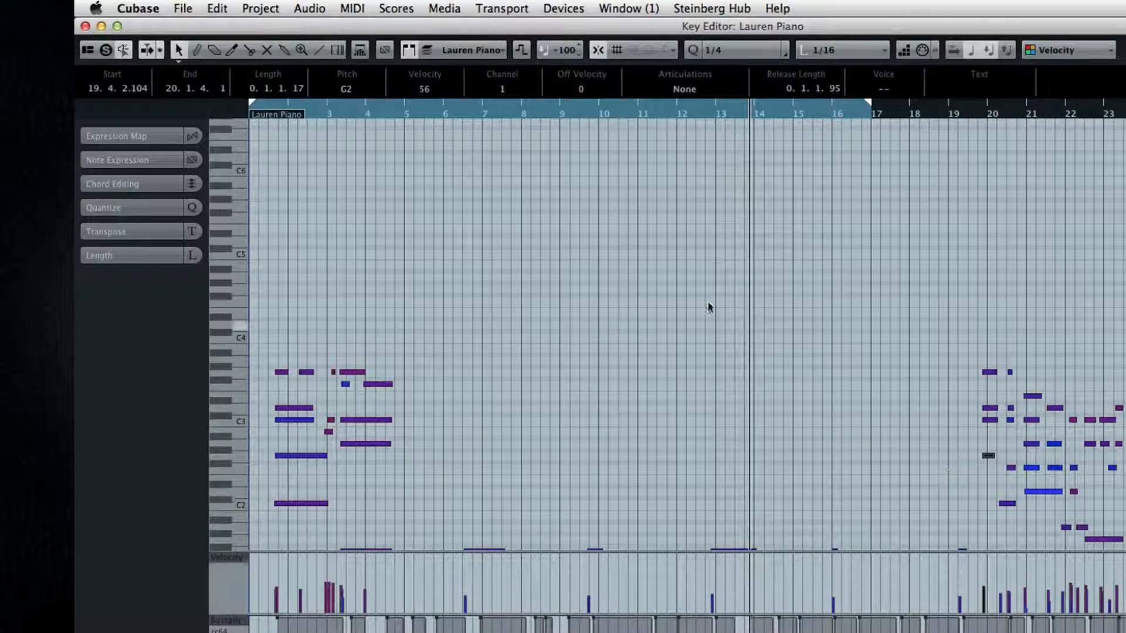
# Draw a descending run of notes from bar 5 to bar 15 with the Line tool and remove it again.
pyautogui.click(319, 50)
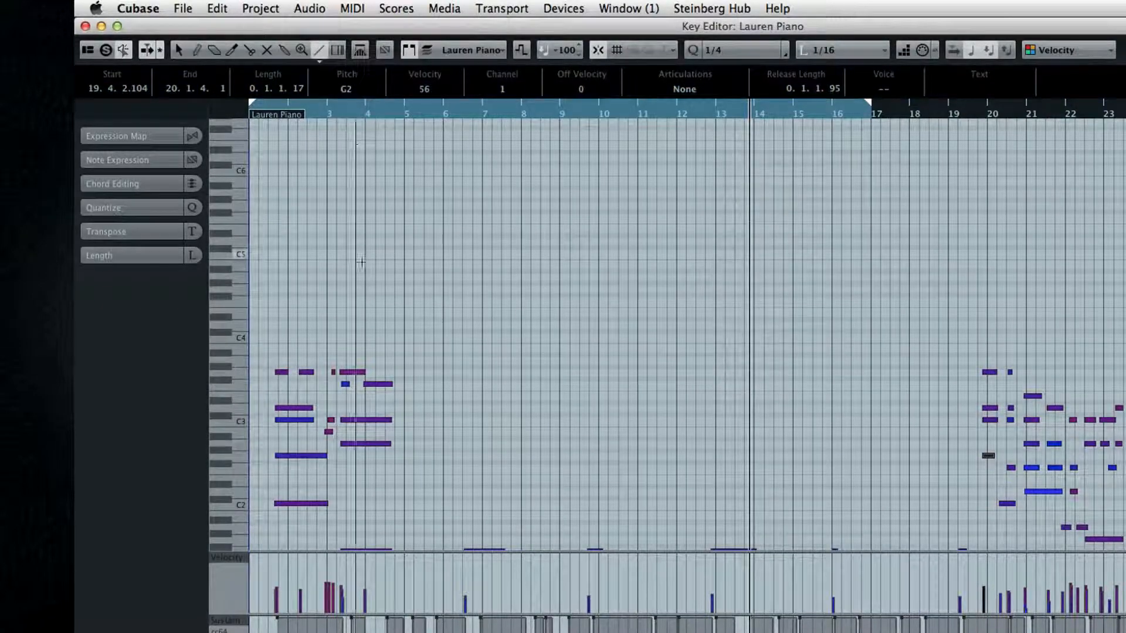
pyautogui.moveTo(405, 284)
pyautogui.mouseDown()
pyautogui.moveTo(646, 501)
pyautogui.moveTo(786, 519)
pyautogui.mouseUp()
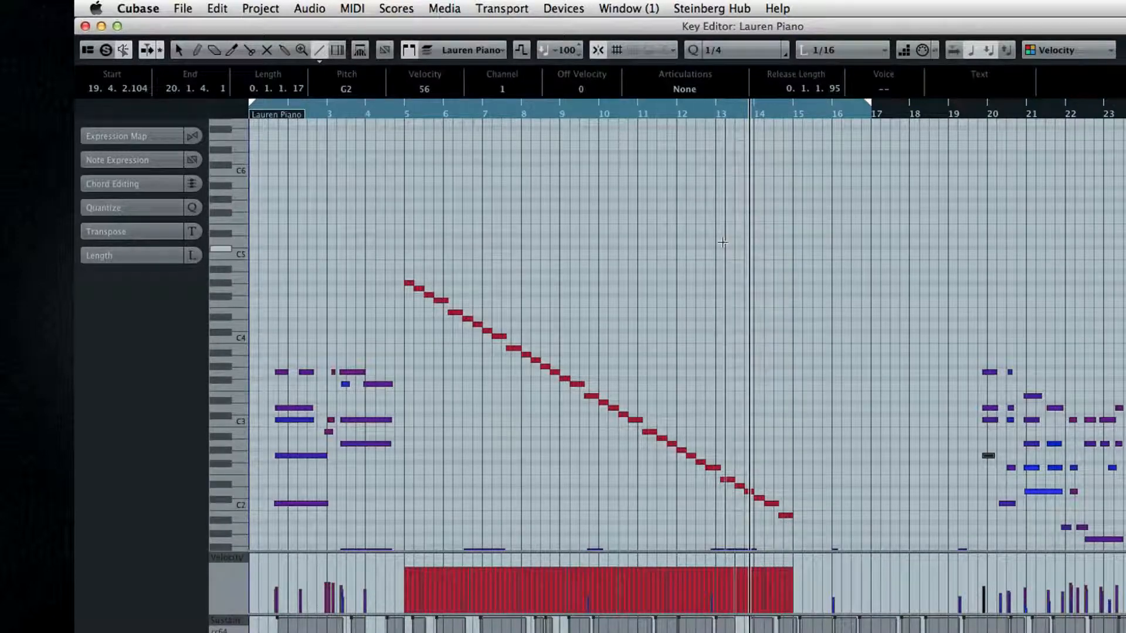
pyautogui.press('Delete')
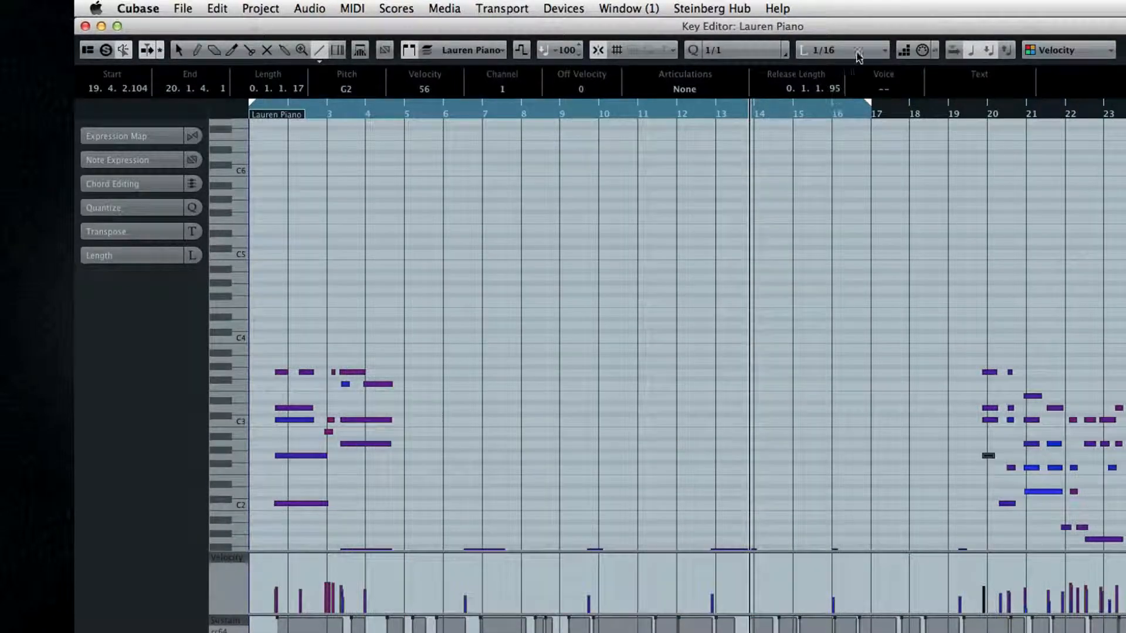
# Set the quantize preset to 1/1 and length quantize to 1/2, and draw a descending line of notes from bar 4 to bar 17.
pyautogui.click(883, 54)
pyautogui.scroll(3, 883, 54)
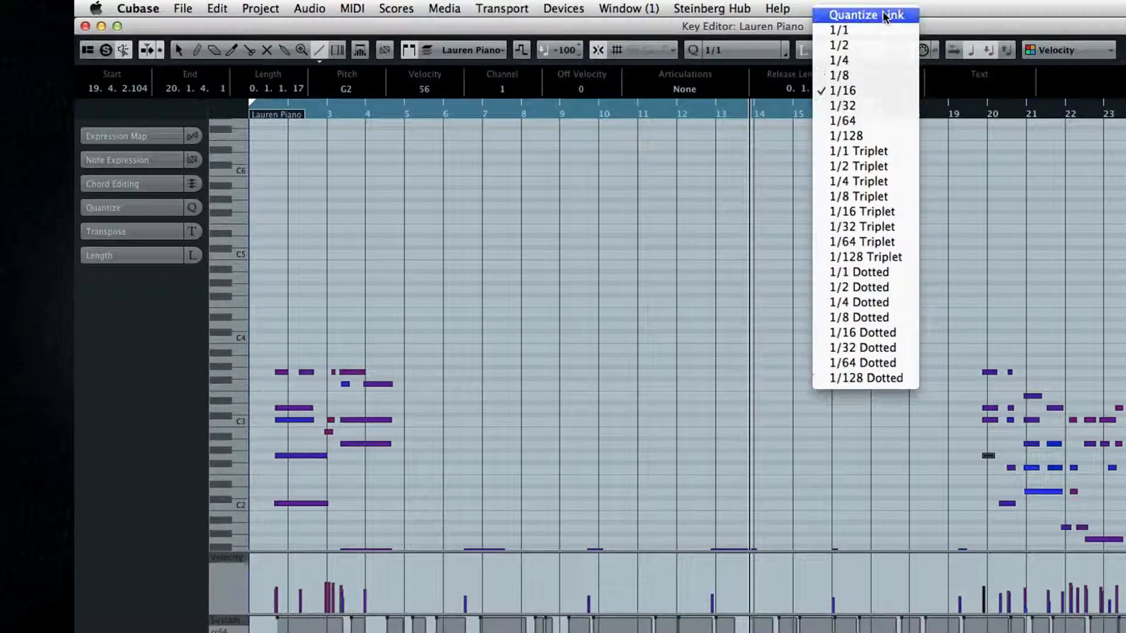
pyautogui.click(883, 43)
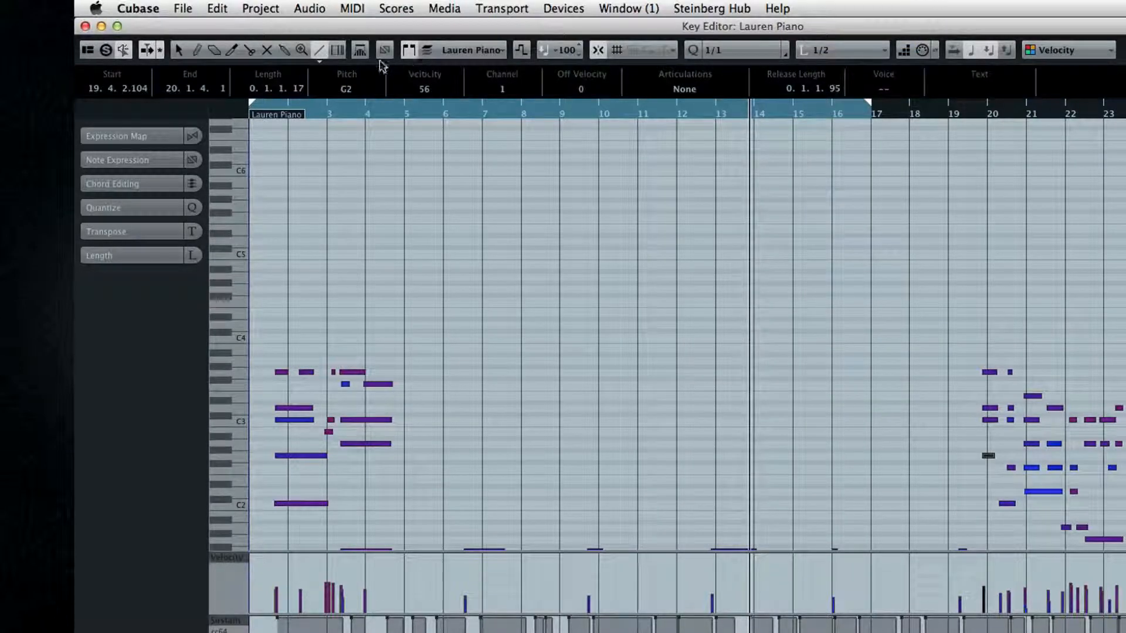
pyautogui.moveTo(368, 181); pyautogui.dragTo(863, 504)
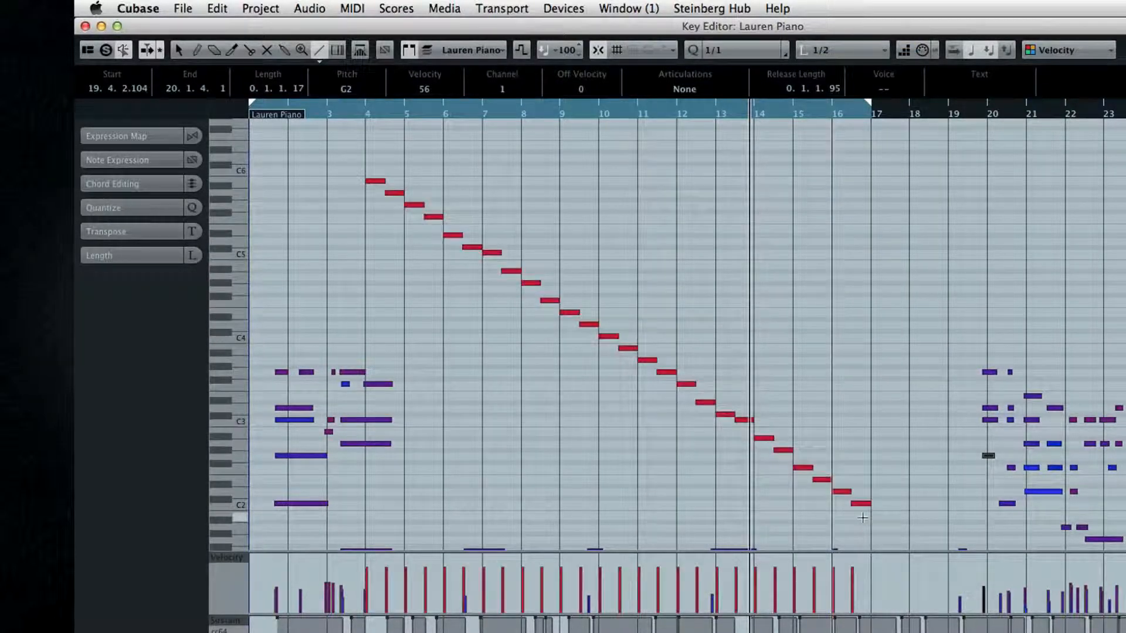
# Draw notes with the Sine shape from bar 5 to about bar 14 and with the Triangle shape from bar 6 to about bar 20.
pyautogui.click(319, 52)
pyautogui.click(334, 109)
pyautogui.moveTo(404, 276)
pyautogui.mouseDown()
pyautogui.moveTo(628, 251)
pyautogui.moveTo(761, 274)
pyautogui.mouseUp()
pyautogui.click(320, 50)
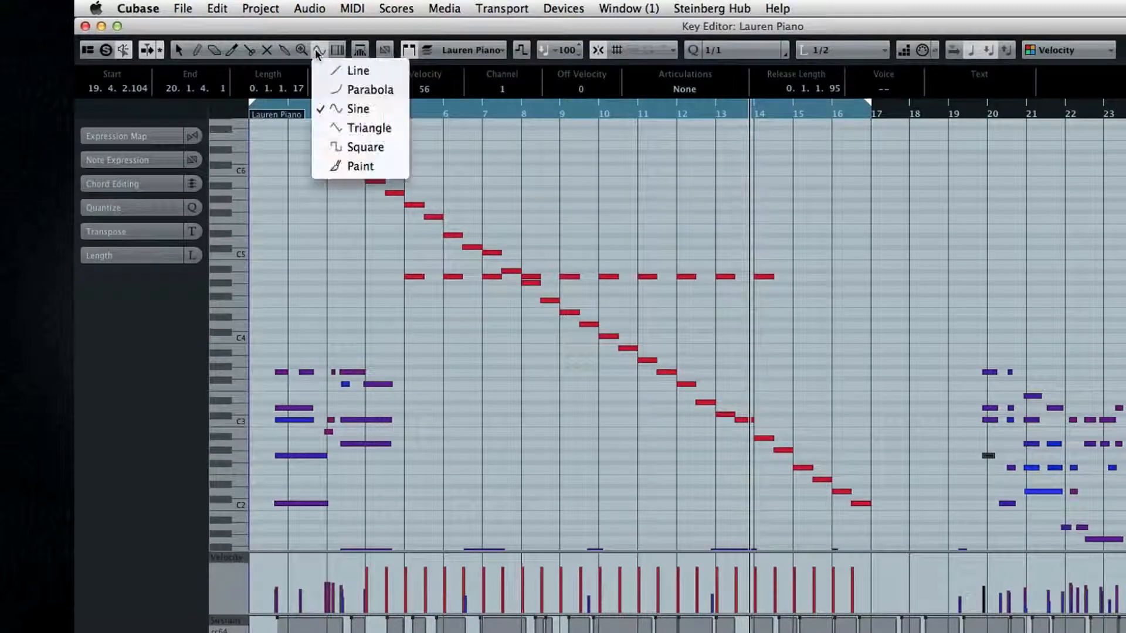
pyautogui.click(352, 128)
pyautogui.moveTo(456, 202); pyautogui.dragTo(965, 367)
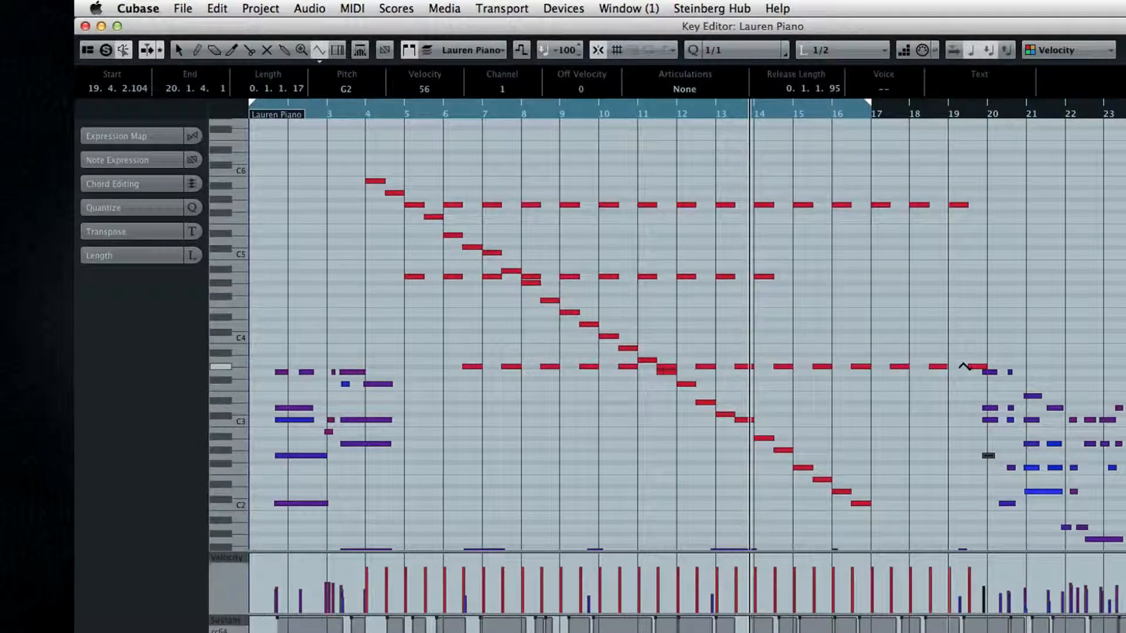
# Draw a pattern of notes with the Square shape in the lower range from bar 7 to about bar 12.
pyautogui.click(320, 49)
pyautogui.click(343, 146)
pyautogui.moveTo(484, 466); pyautogui.dragTo(668, 469)
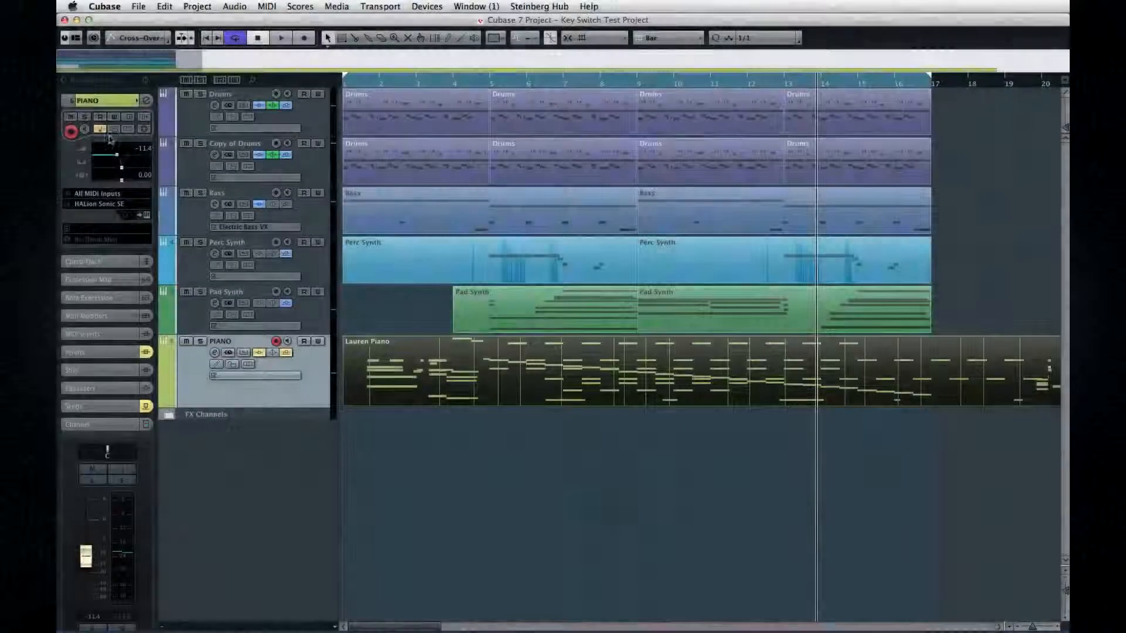
# Open the PIANO track for in-place editing and delete the drawn notes between about bars 5 and 12.
pyautogui.click(244, 352)
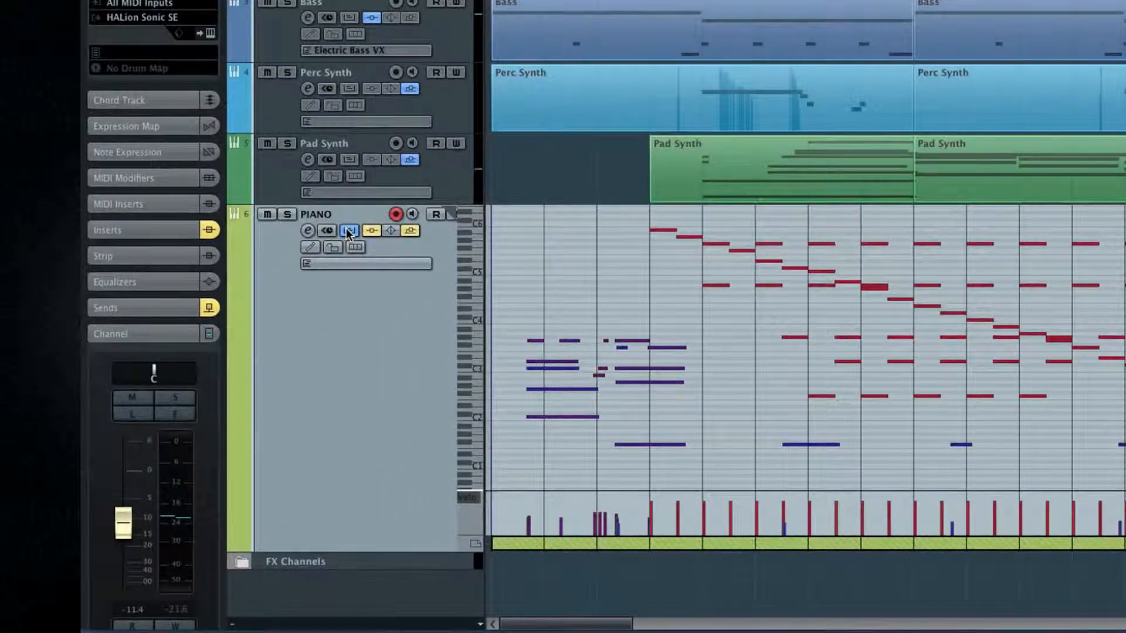
pyautogui.moveTo(695, 254); pyautogui.dragTo(1085, 411)
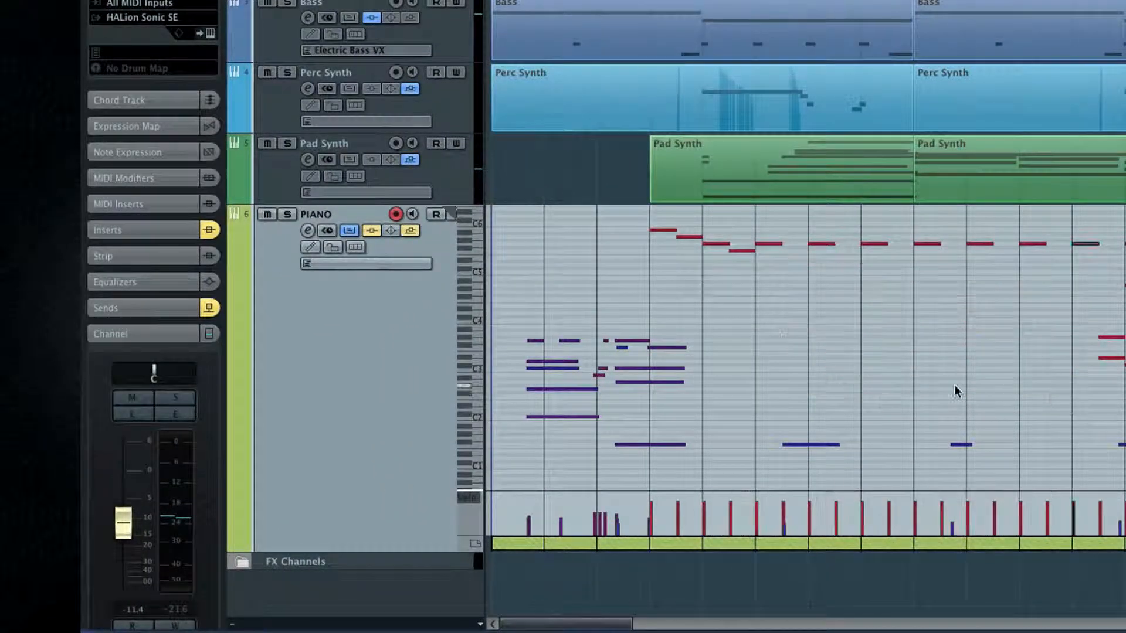
pyautogui.press('Delete')
# Move the high drawn notes starting at bar 4 to a lower pitch and later position, and close the in-place editor.
pyautogui.moveTo(636, 227); pyautogui.dragTo(855, 331)
pyautogui.moveTo(742, 252); pyautogui.dragTo(871, 378)
pyautogui.moveTo(1050, 322); pyautogui.dragTo(1040, 370)
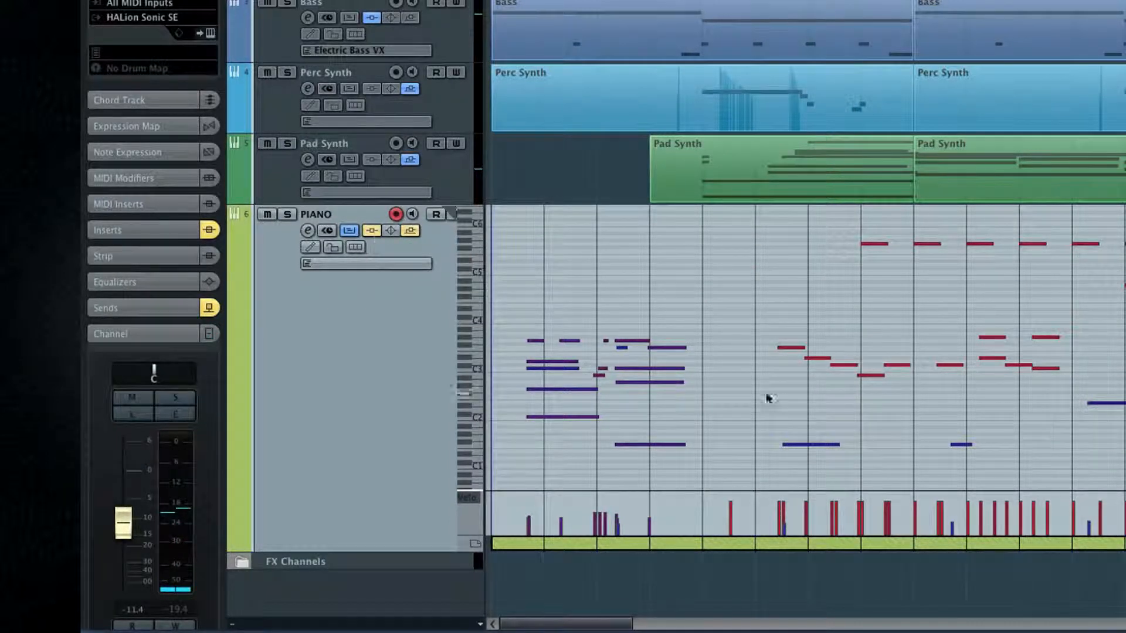
pyautogui.click(349, 230)
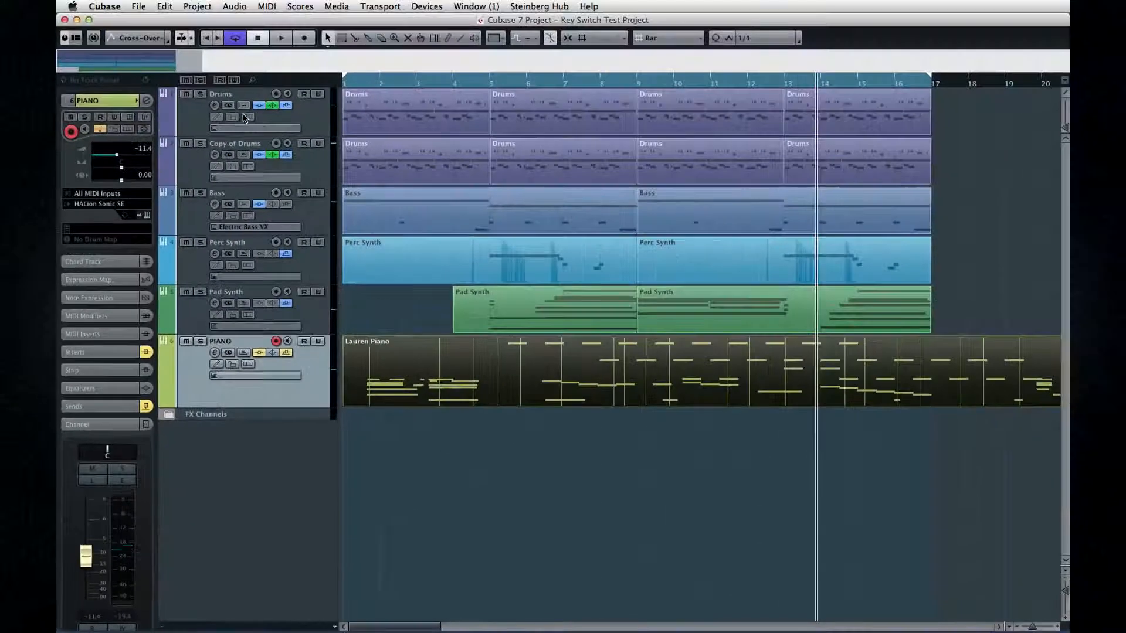
# Open the part on the Drums track in the Drum Editor.
pyautogui.click(274, 117)
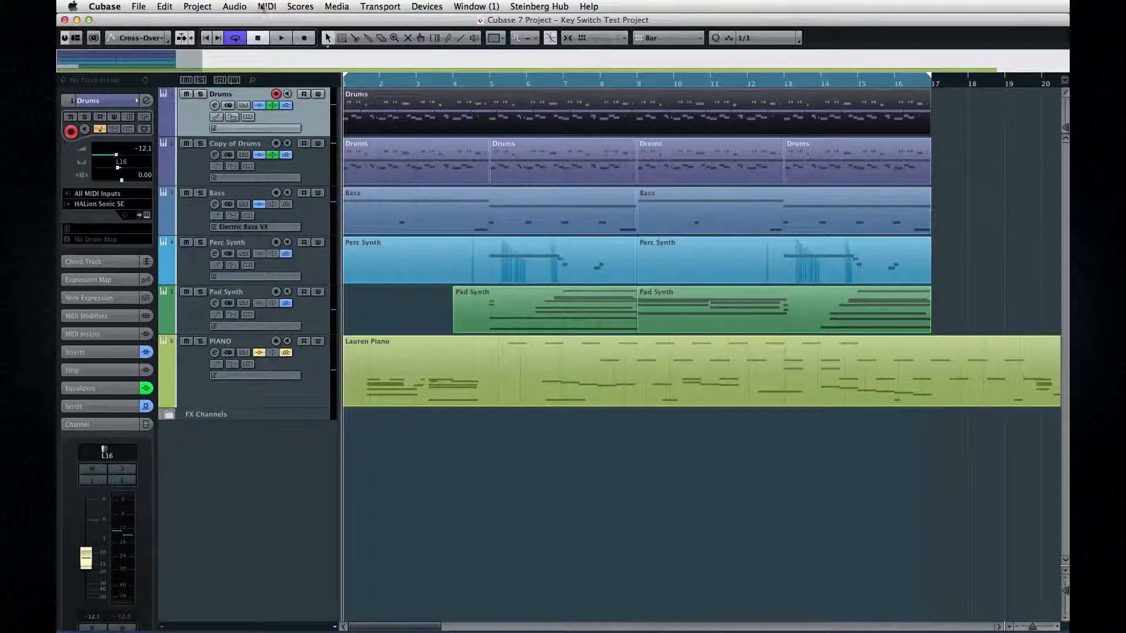
pyautogui.click(261, 7)
pyautogui.click(262, 44)
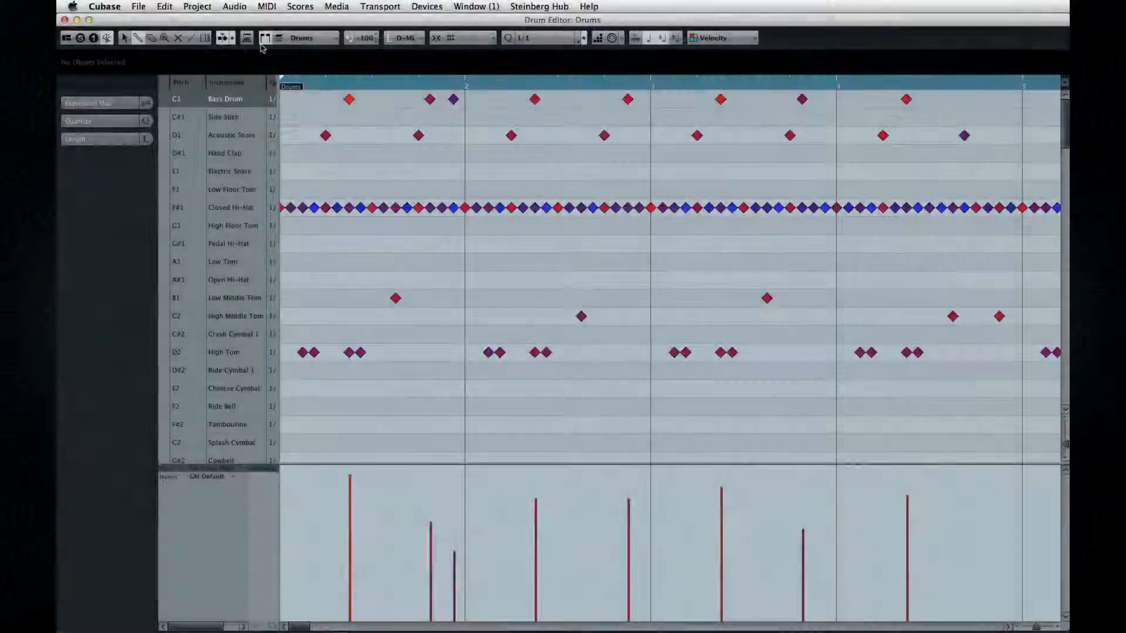
# Draw one hit each for Hand Clap, Electric Snare and Low Floor Tom in bar 1.
pyautogui.click(137, 37)
pyautogui.click(359, 153)
pyautogui.click(386, 171)
pyautogui.click(410, 189)
# Select hits of the Bass Drum, Closed Hi-Hat and Low Middle Tom to view each instrument's velocities.
pyautogui.click(124, 37)
pyautogui.click(349, 100)
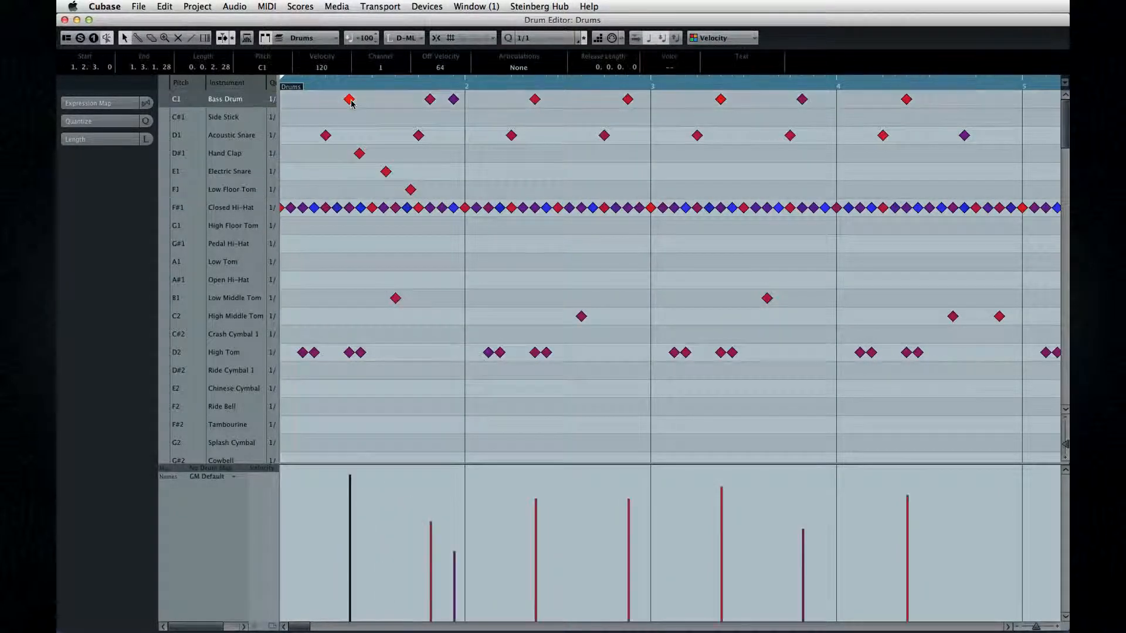
pyautogui.click(350, 209)
pyautogui.click(396, 297)
# Raise the velocities of the four High Tom hits in bar 2 in a gently rising ramp.
pyautogui.click(349, 353)
pyautogui.click(500, 354)
pyautogui.moveTo(489, 504); pyautogui.dragTo(569, 485)
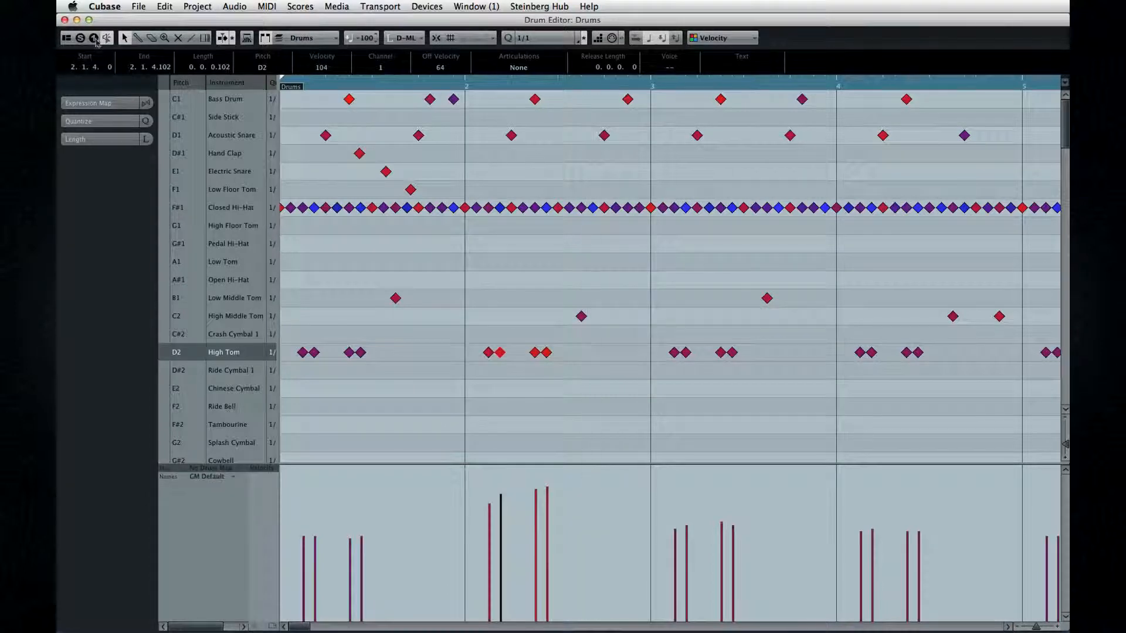
# Open the Drums part in the Key Editor and lengthen the second D2 note in bar 1.
pyautogui.click(267, 6)
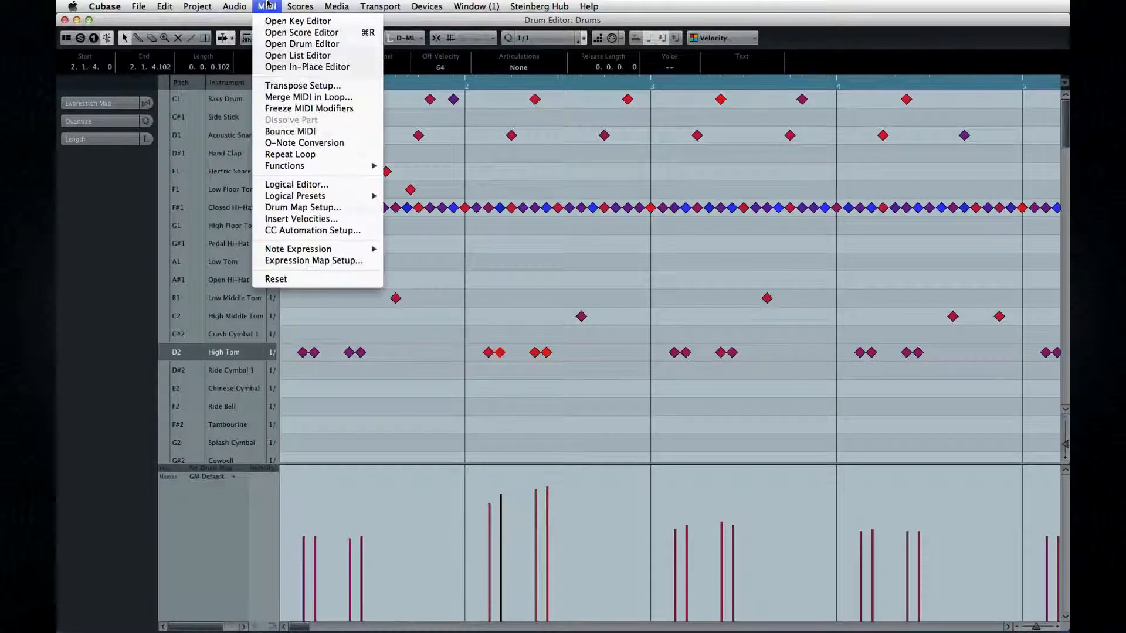
pyautogui.click(290, 22)
pyautogui.click(374, 234)
pyautogui.moveTo(389, 234); pyautogui.dragTo(485, 230)
# Reopen the Drums part in the Drum Editor and close the editors to return to the project window.
pyautogui.click(266, 6)
pyautogui.click(282, 43)
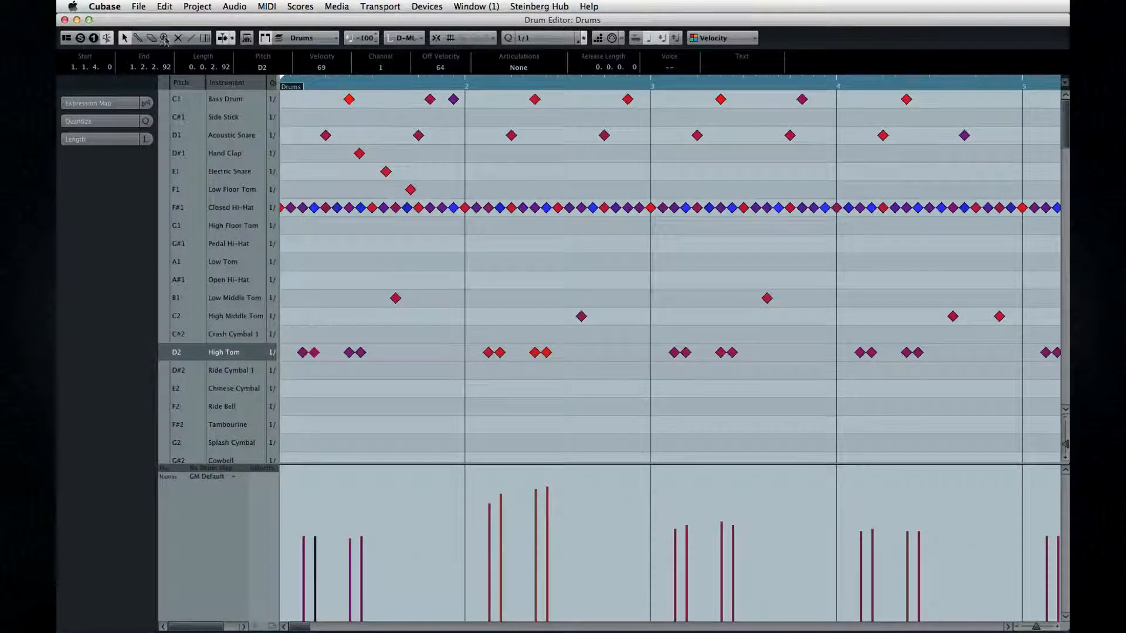
pyautogui.click(66, 20)
pyautogui.click(66, 20)
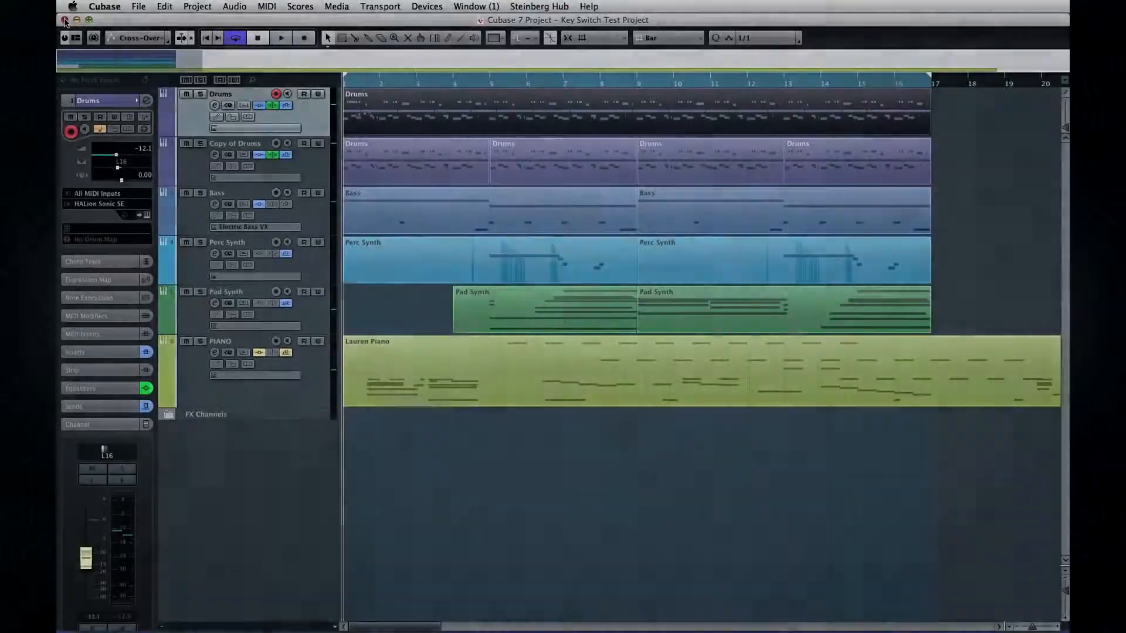
# Shrink the Copy of Drums, Bass, Perc Synth, Pad Synth and PIANO tracks to minimum height, and select the Drums part and track.
pyautogui.click(359, 314)
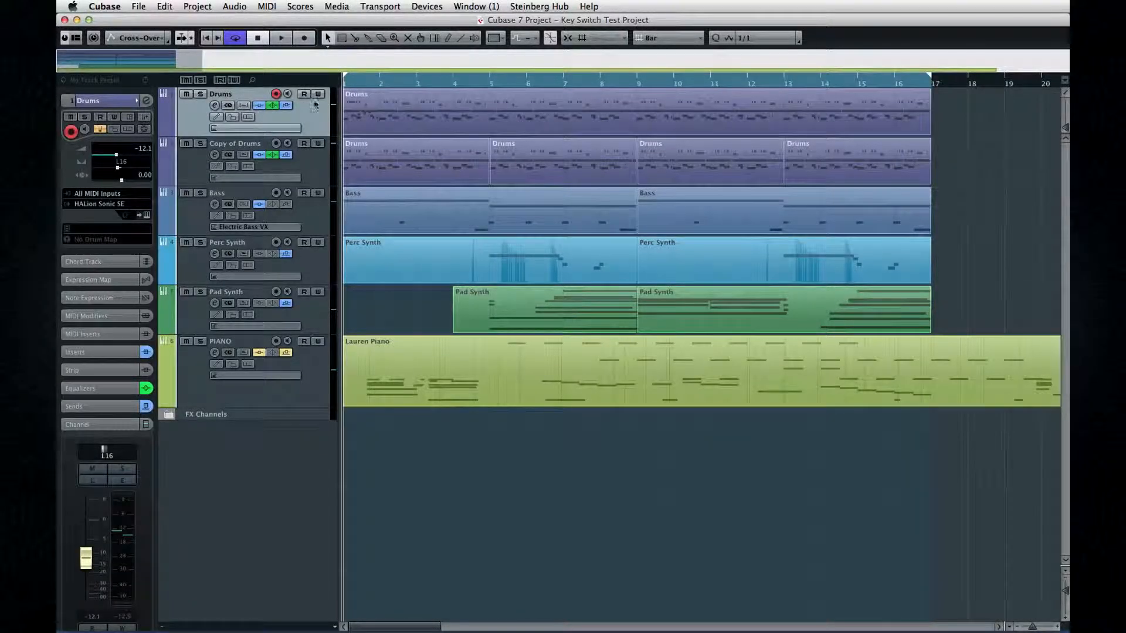
pyautogui.click(391, 112)
pyautogui.click(315, 181)
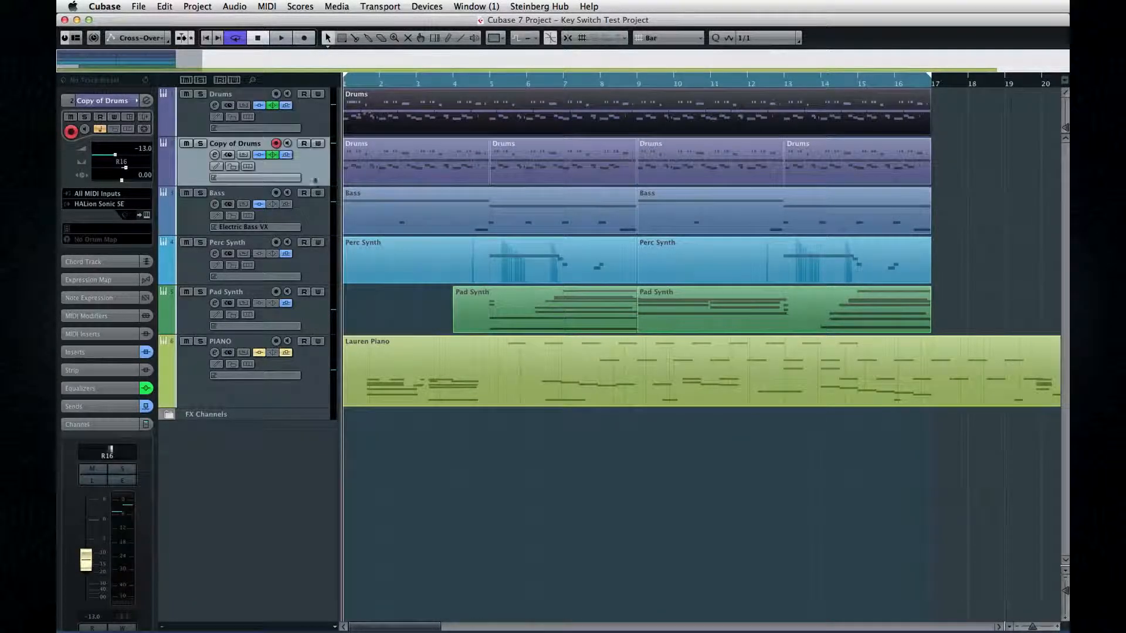
pyautogui.keyDown('shift'); pyautogui.click(314, 417); pyautogui.keyUp('shift')
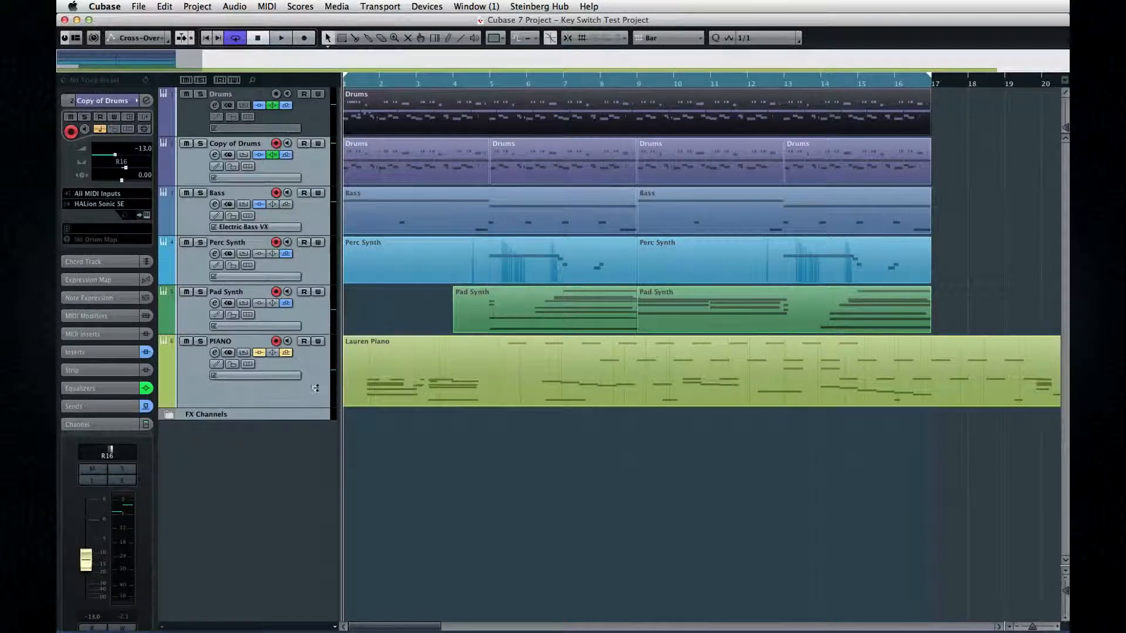
pyautogui.moveTo(313, 401); pyautogui.dragTo(320, 283)
pyautogui.click(312, 110)
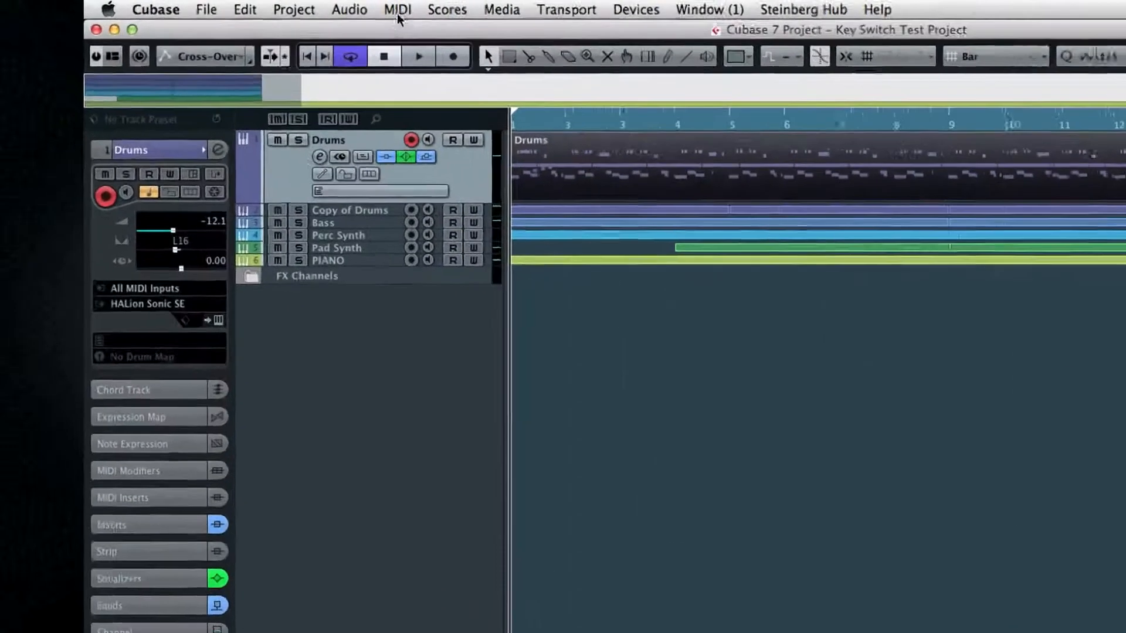
# Dissolve the Drums part into Separate Pitches with Optimized Display on.
pyautogui.click(267, 6)
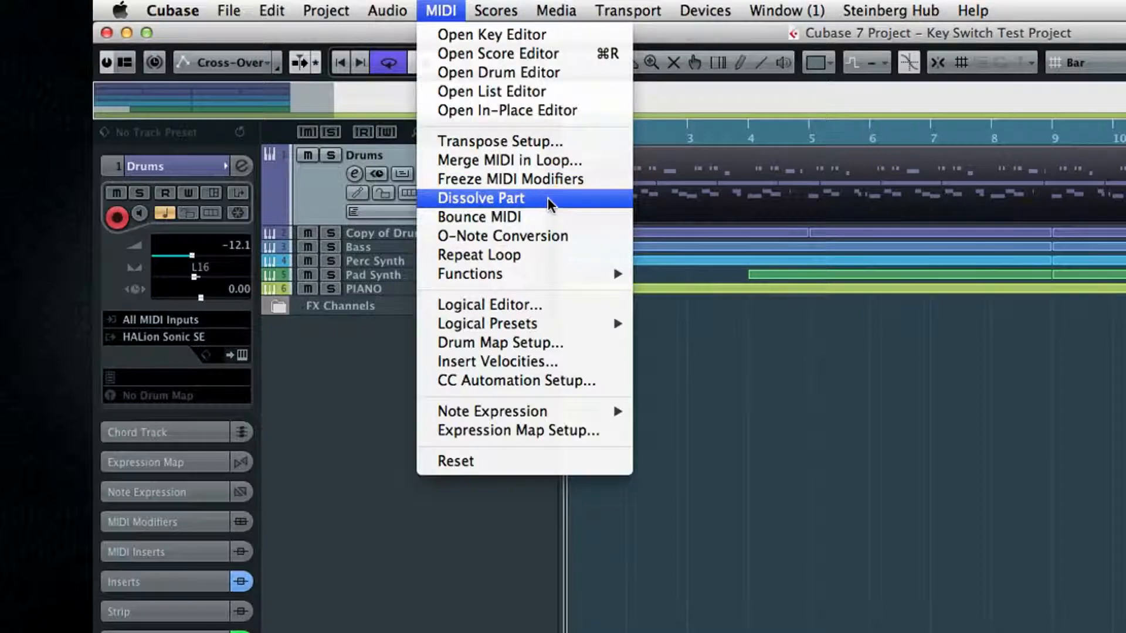
pyautogui.click(548, 198)
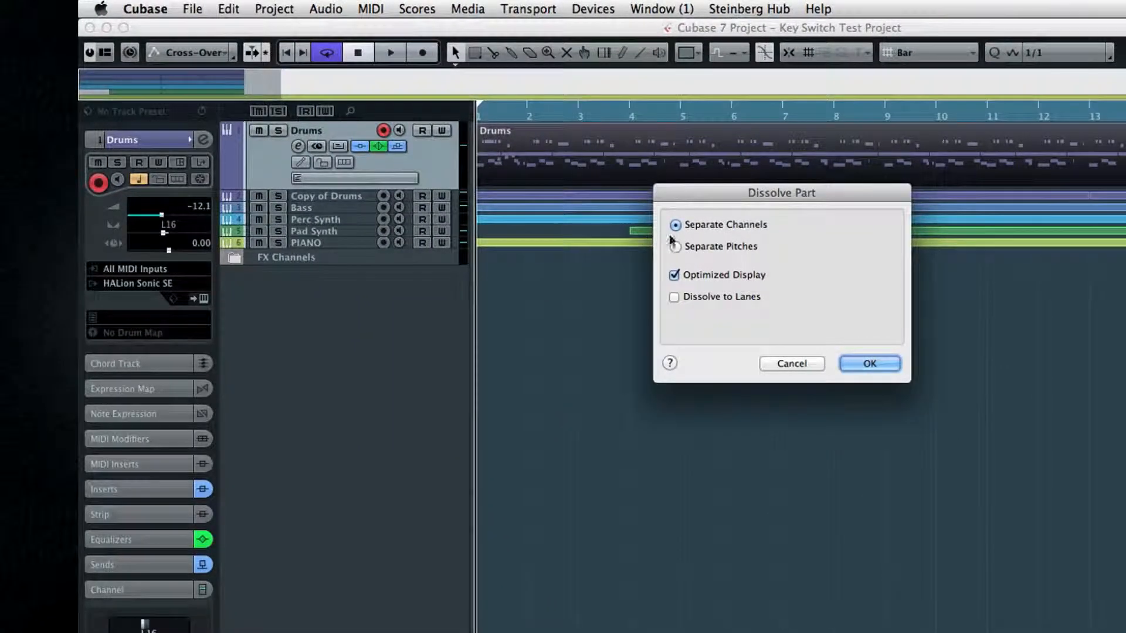
pyautogui.click(675, 246)
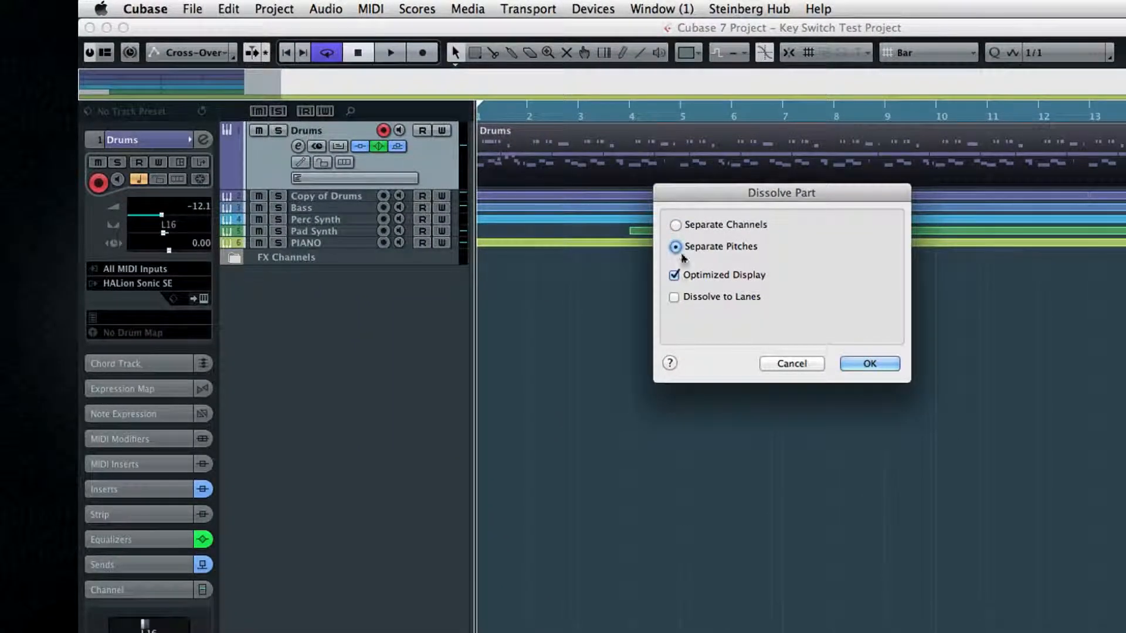
pyautogui.click(857, 367)
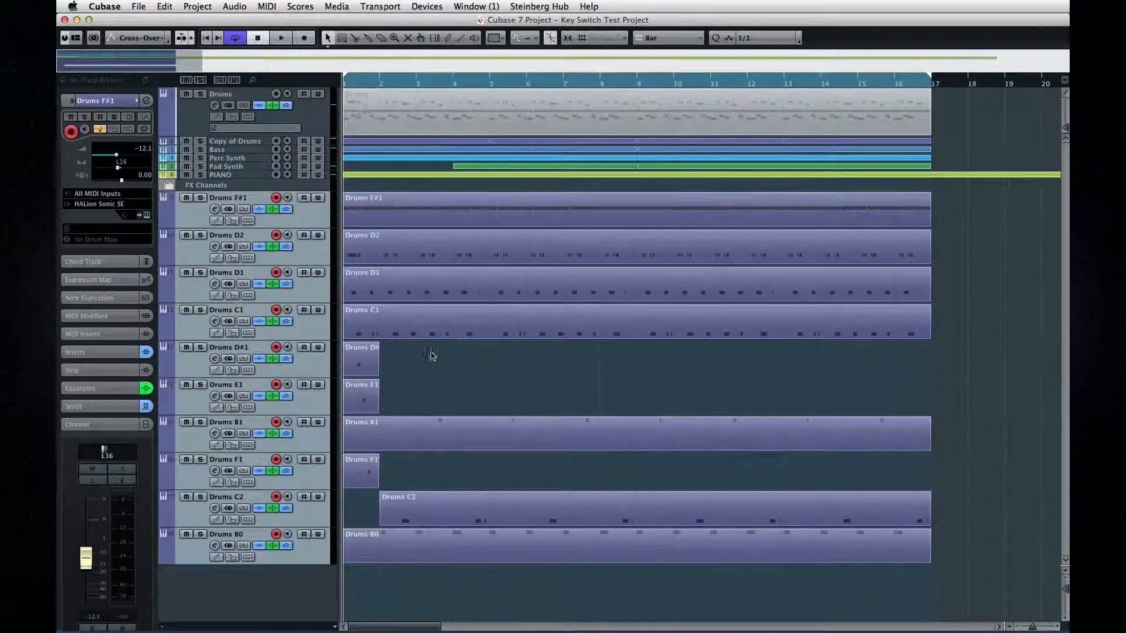
# Select the dissolved D1, C1, D#1 and E1 drum tracks in turn, and undo the dissolve.
pyautogui.click(188, 293)
pyautogui.click(185, 332)
pyautogui.click(186, 374)
pyautogui.click(192, 401)
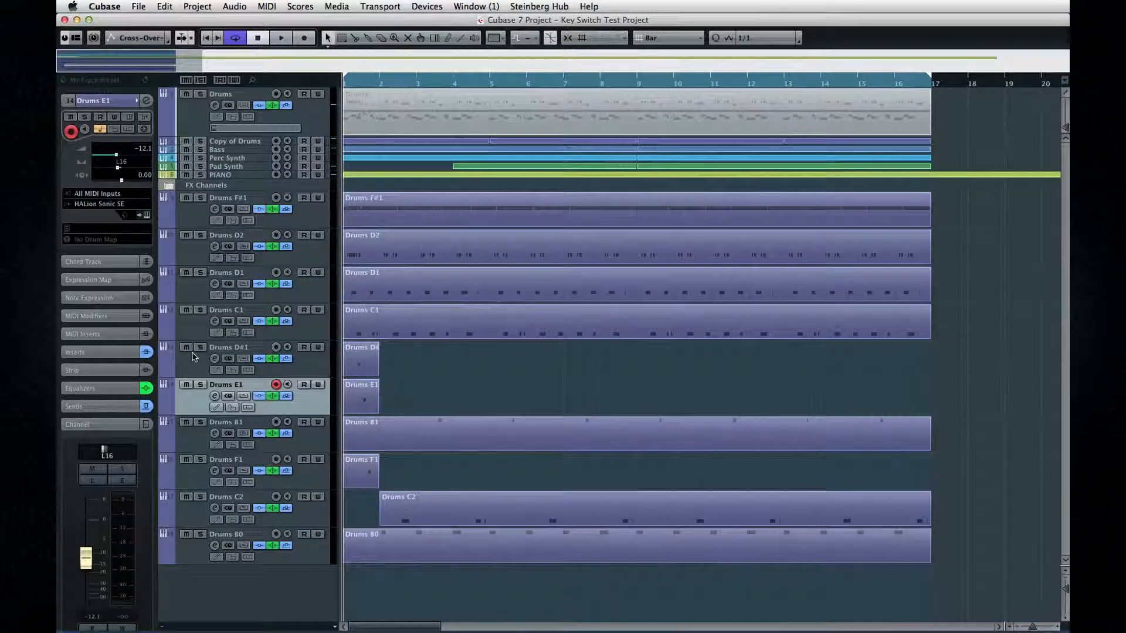
pyautogui.press('super+z')
pyautogui.press('super+z')
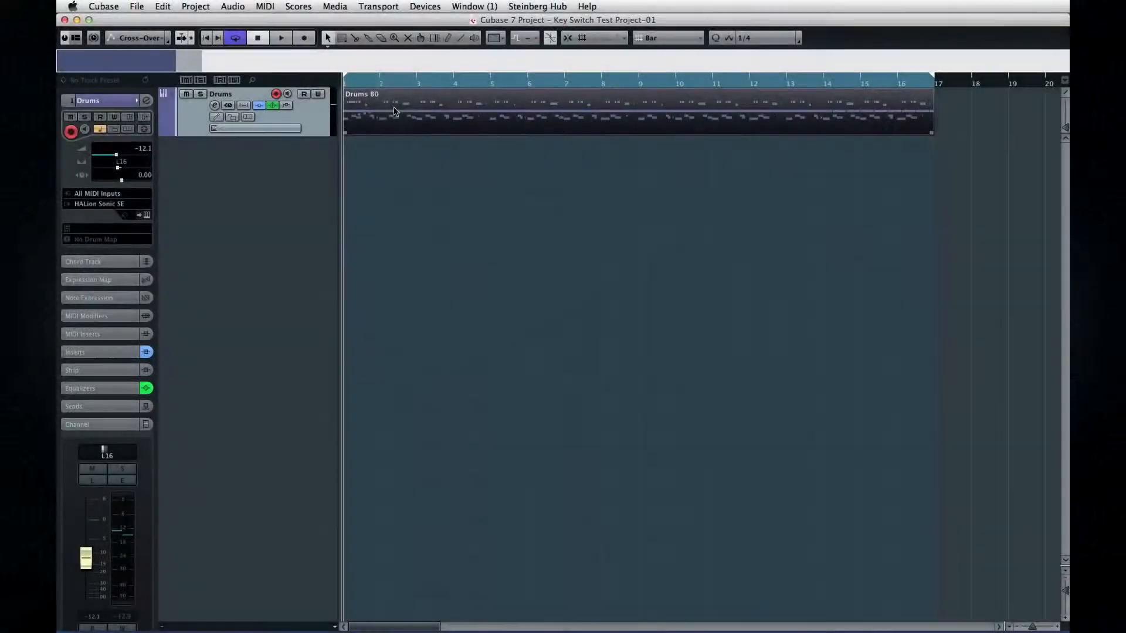
# Dissolve the Drums part by Separate Pitches with Dissolve to Lanes enabled.
pyautogui.click(258, 4)
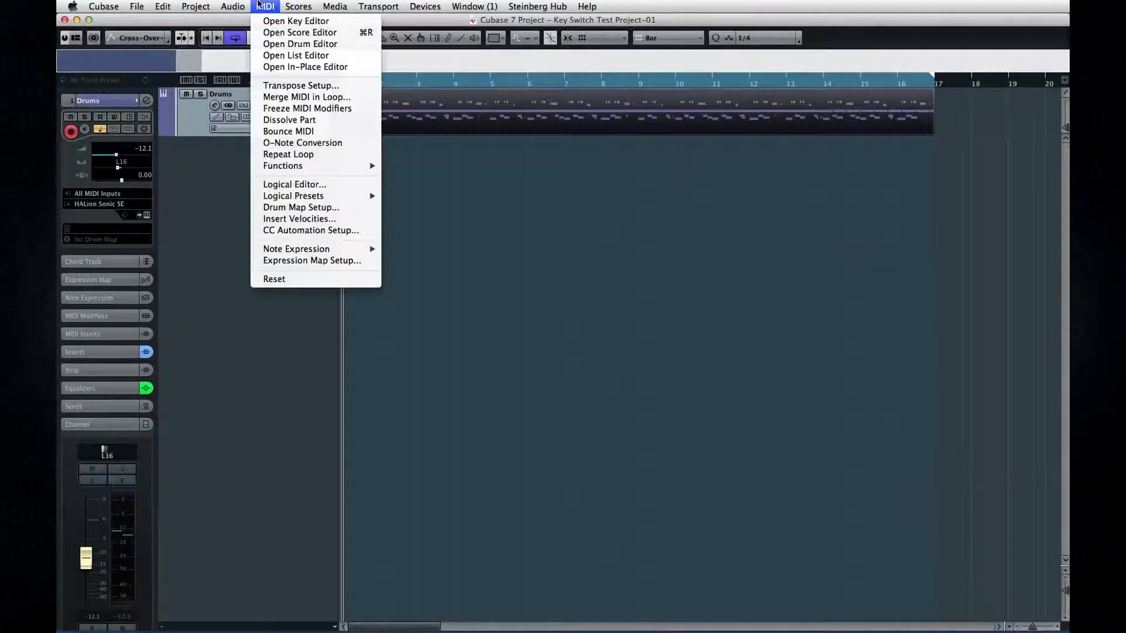
pyautogui.click(290, 120)
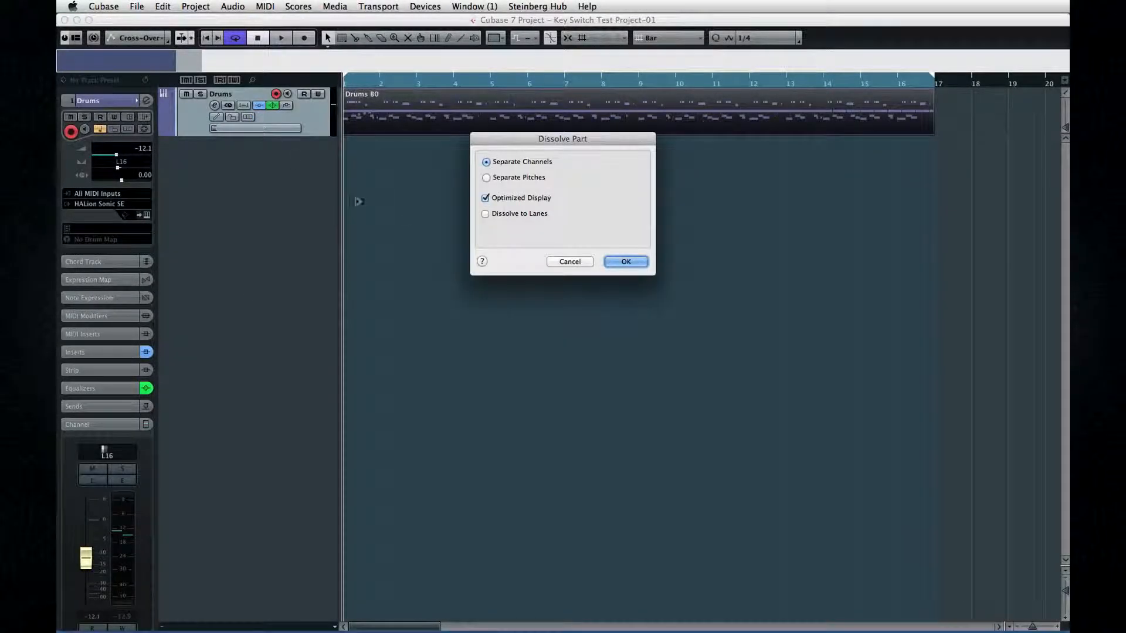
pyautogui.click(488, 178)
pyautogui.click(485, 214)
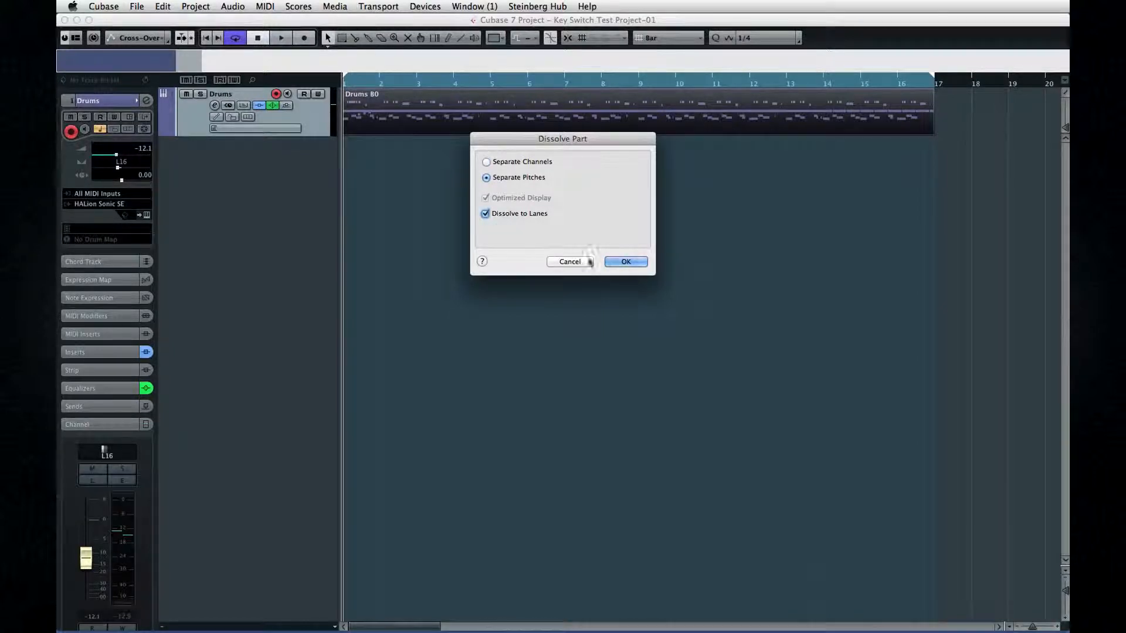
pyautogui.click(625, 262)
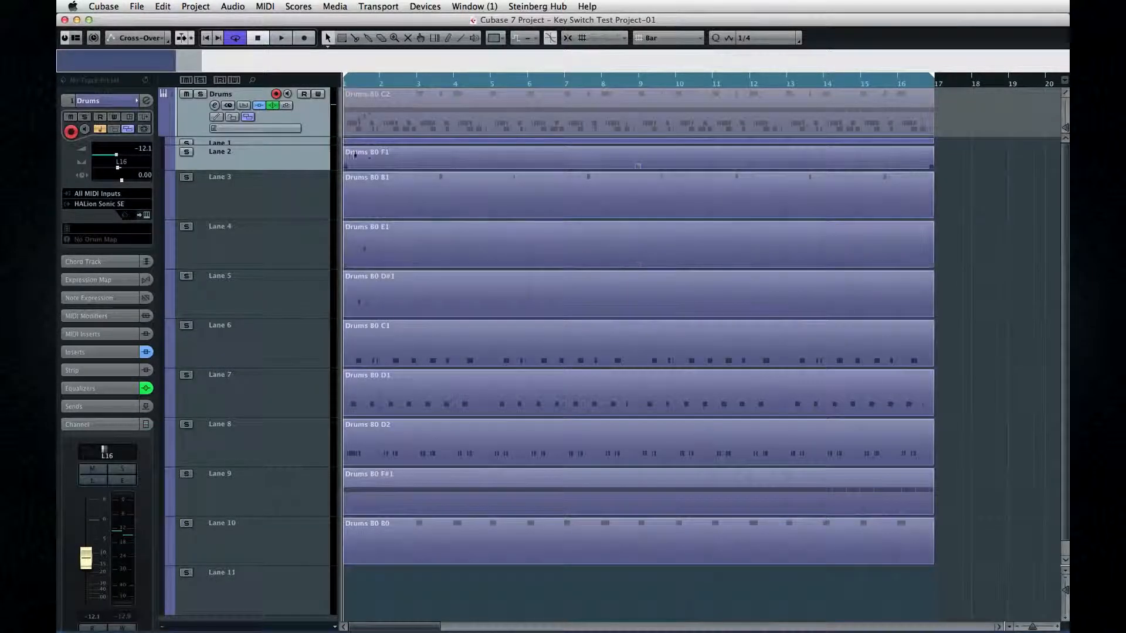
# Hide and show the Drums track's lanes several times, leaving them displayed.
pyautogui.click(247, 117)
pyautogui.click(248, 117)
pyautogui.click(248, 117)
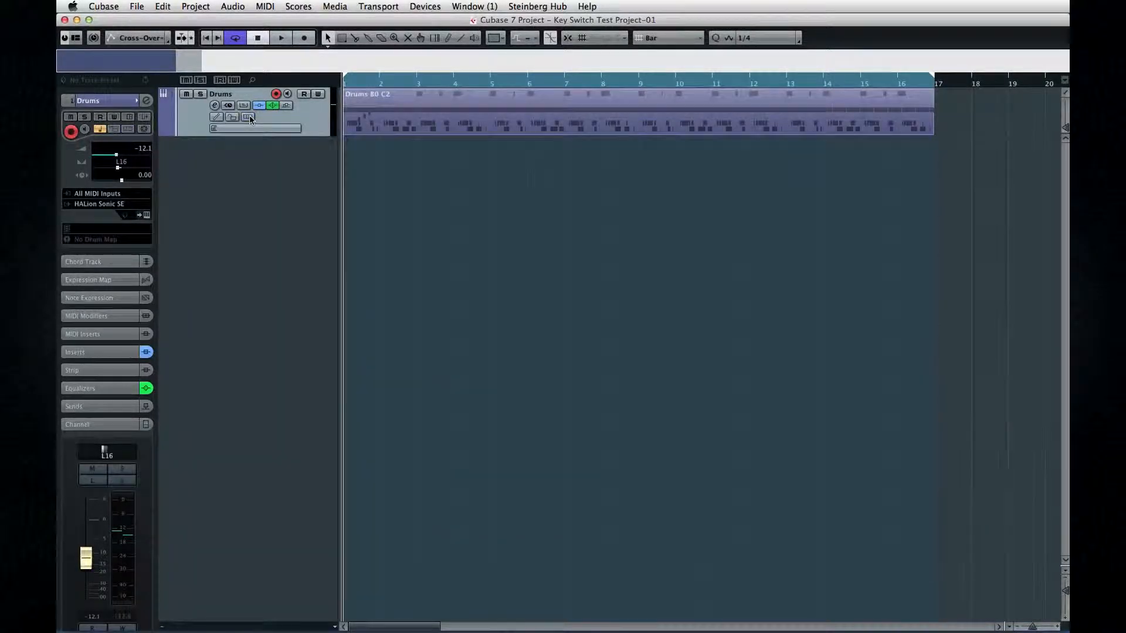
pyautogui.click(248, 117)
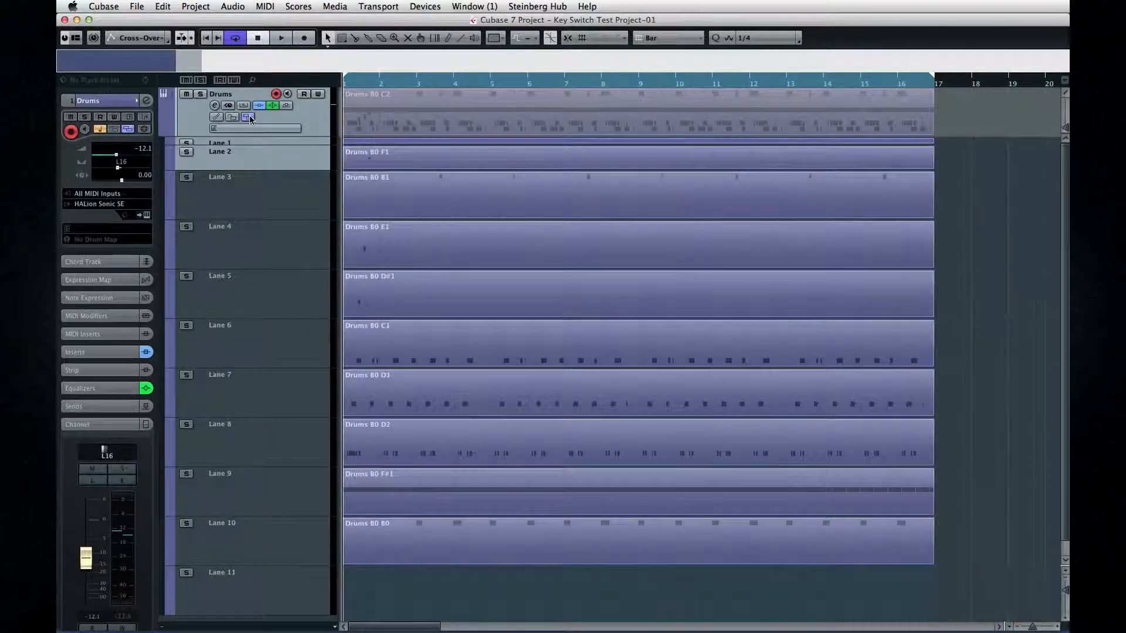
pyautogui.click(261, 485)
pyautogui.click(248, 118)
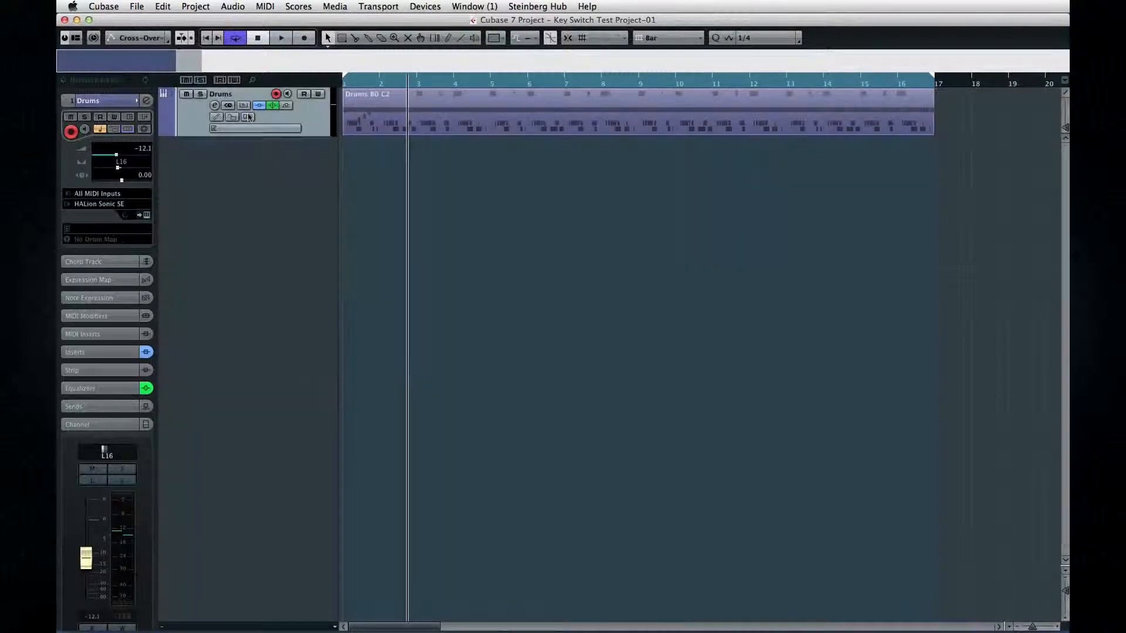
pyautogui.click(248, 118)
# Solo Lane 9, open its F#1 part in the Key Editor and play it from around bar 2.
pyautogui.click(247, 450)
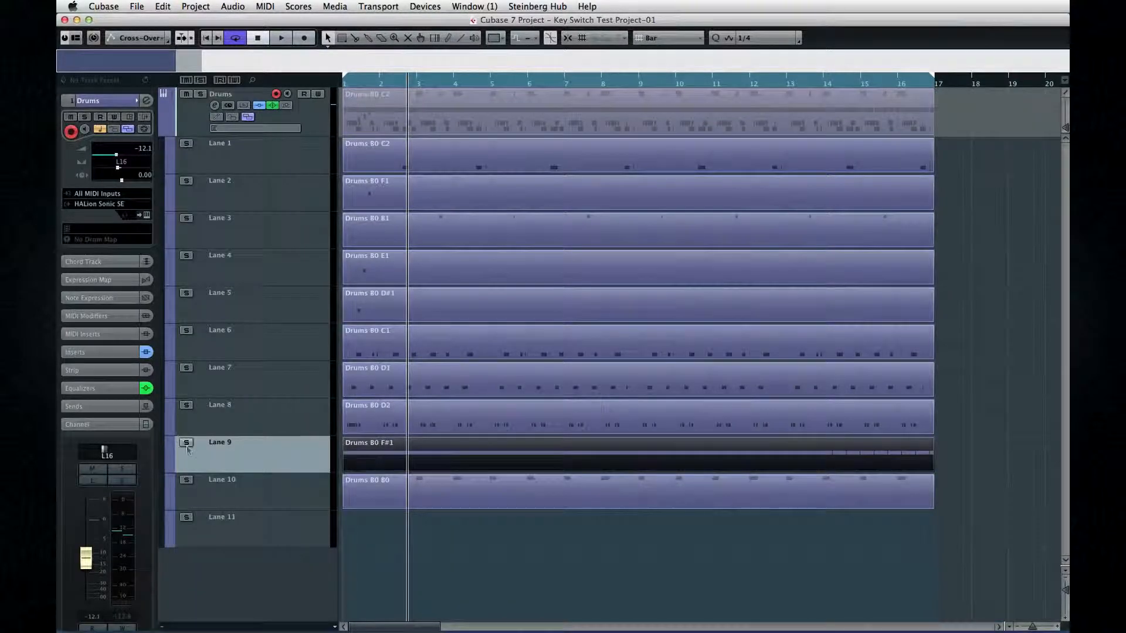
pyautogui.click(191, 445)
pyautogui.doubleClick(362, 464)
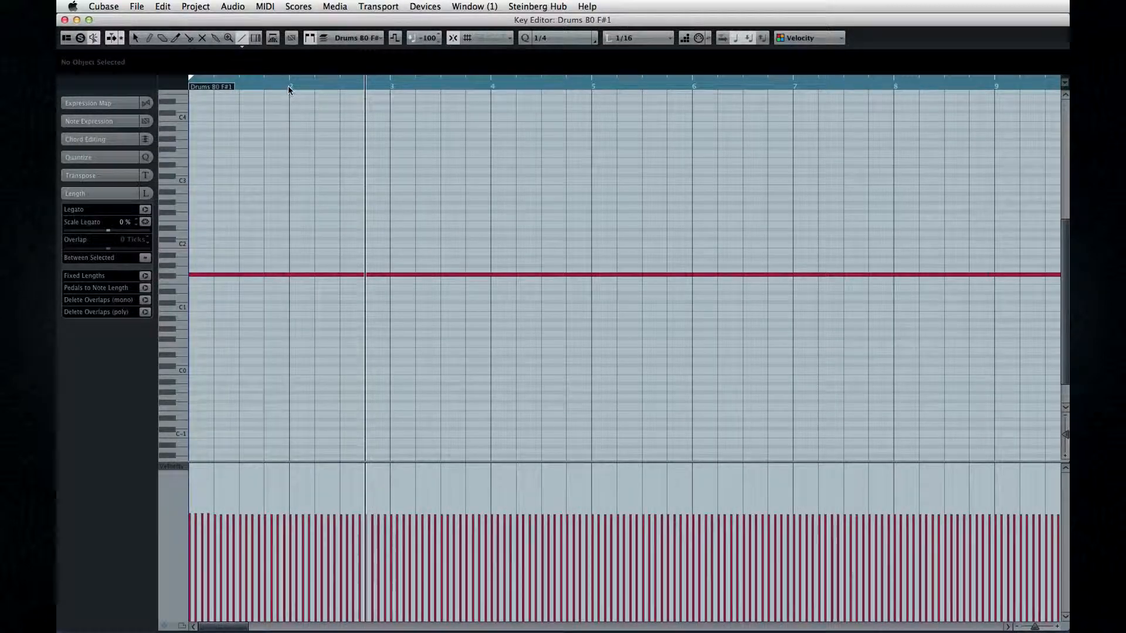
pyautogui.moveTo(289, 84); pyautogui.dragTo(284, 120)
pyautogui.press('space')
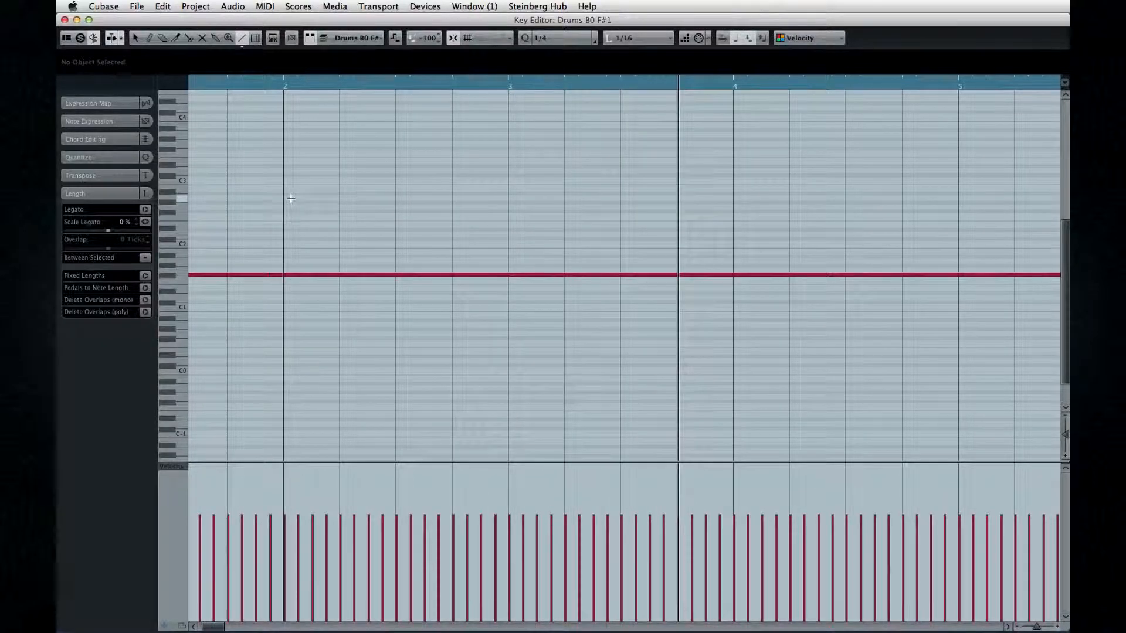
# Shape the F#1 note velocities into a Triangle wave pattern up to the start of bar 4.
pyautogui.click(242, 38)
pyautogui.click(271, 80)
pyautogui.moveTo(198, 482); pyautogui.dragTo(716, 610)
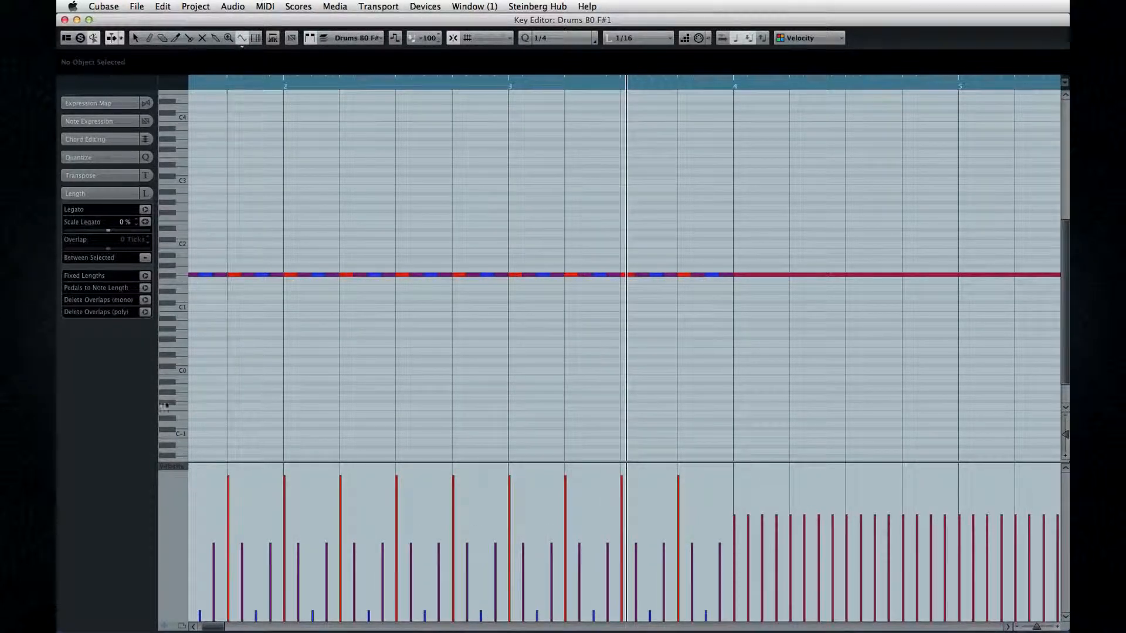
# Add a CC 10 (Pan) controller lane and draw a Square wave pan curve to about the start of bar 4.
pyautogui.click(165, 624)
pyautogui.click(173, 538)
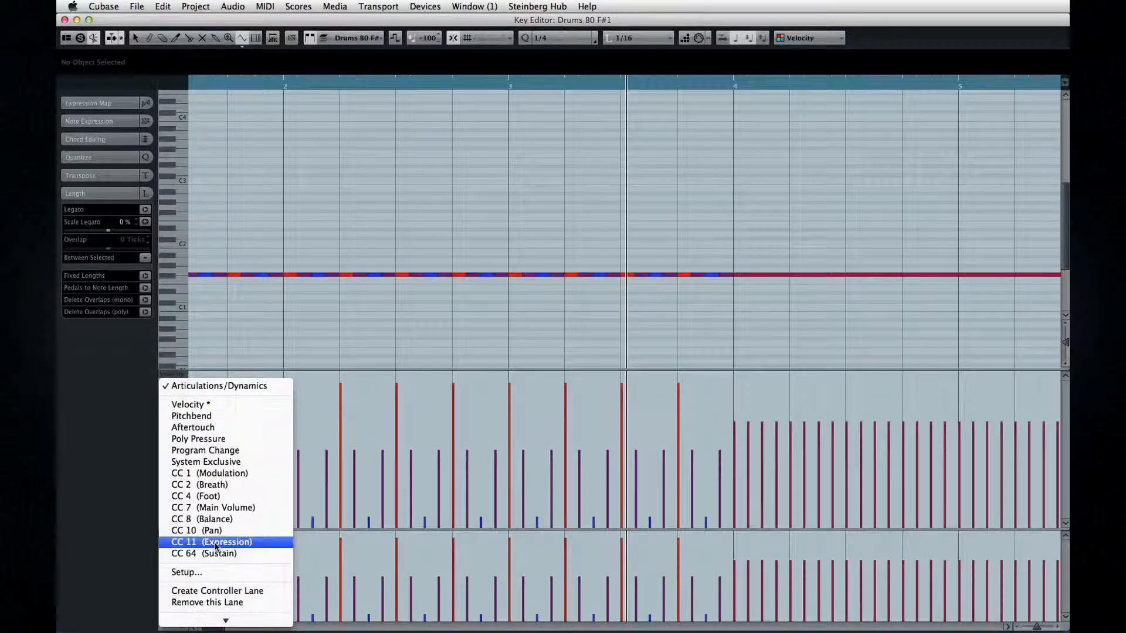
pyautogui.click(199, 530)
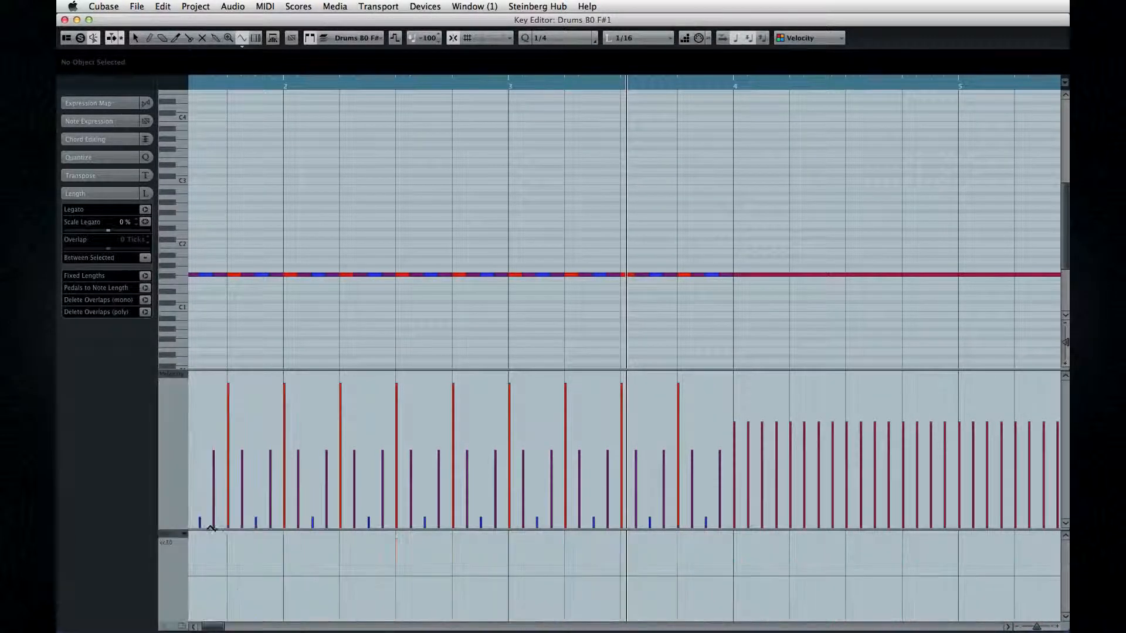
pyautogui.click(241, 38)
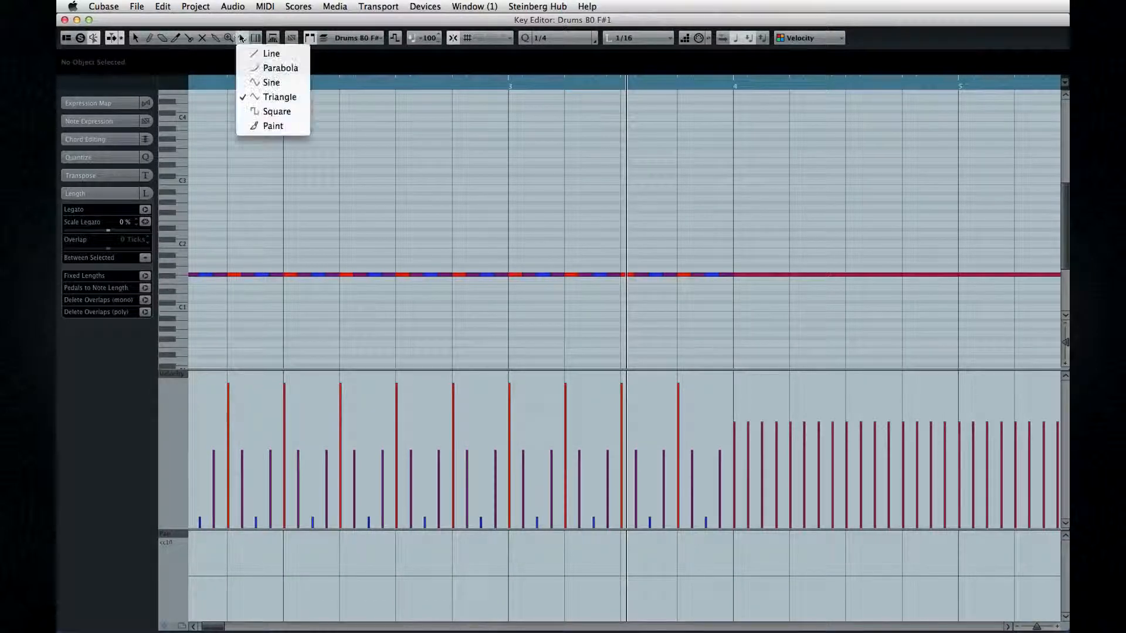
pyautogui.click(259, 112)
pyautogui.moveTo(191, 609)
pyautogui.mouseDown()
pyautogui.moveTo(726, 610)
pyautogui.moveTo(747, 600)
pyautogui.mouseUp()
# Play the passage from before bar 2 and redraw the square-wave pan curve up to about bar 4.
pyautogui.click(202, 85)
pyautogui.press('space')
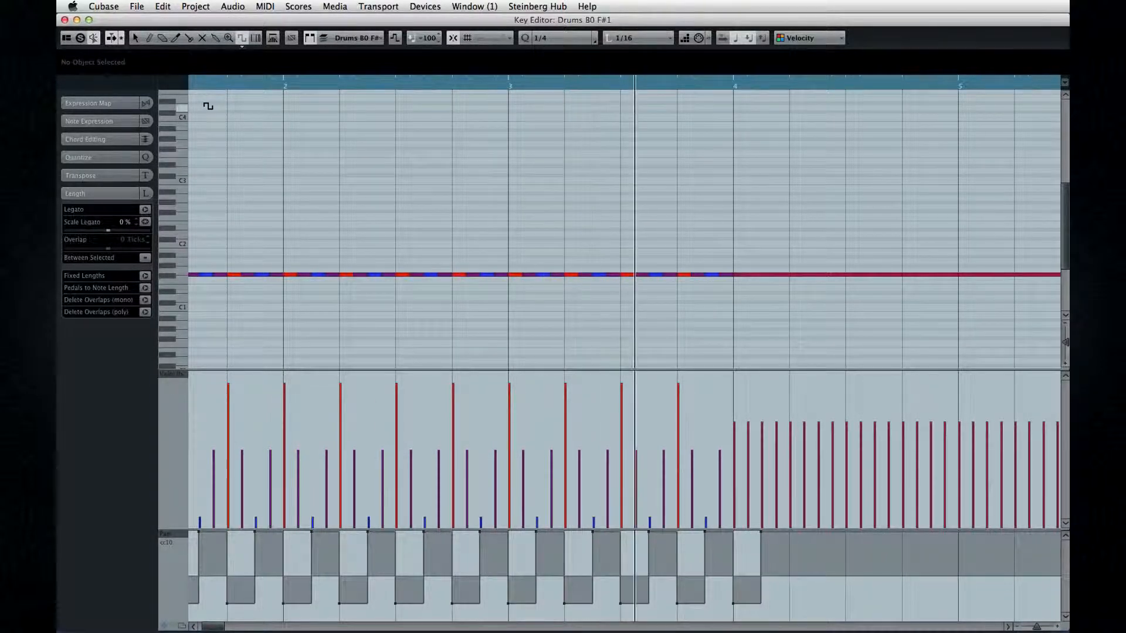
pyautogui.click(544, 38)
pyautogui.click(550, 25)
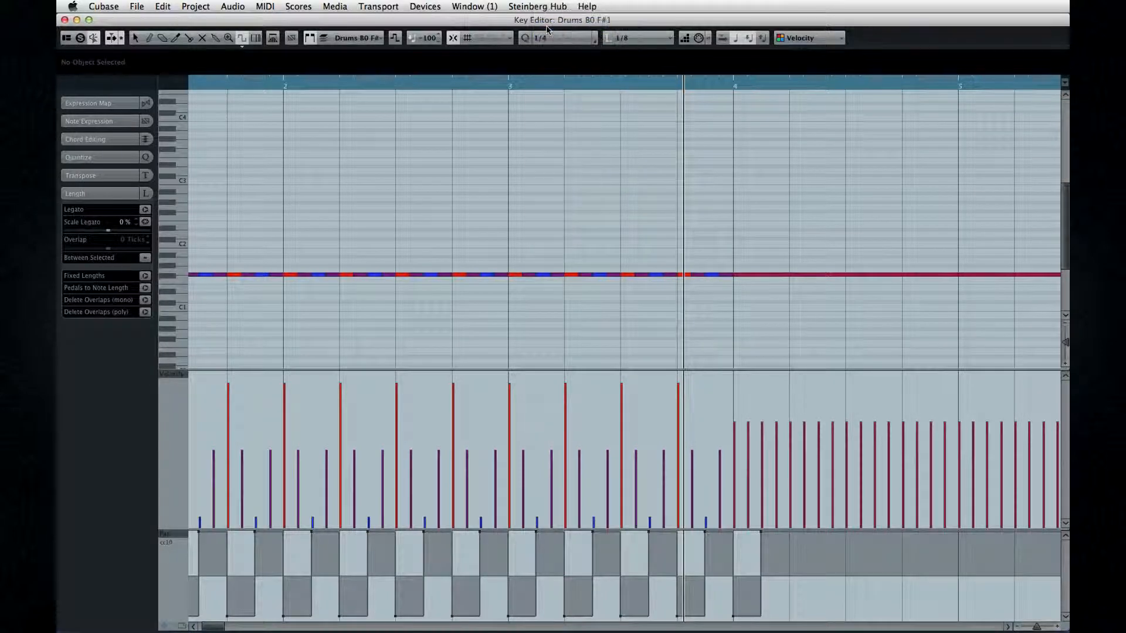
pyautogui.moveTo(201, 536); pyautogui.dragTo(738, 611)
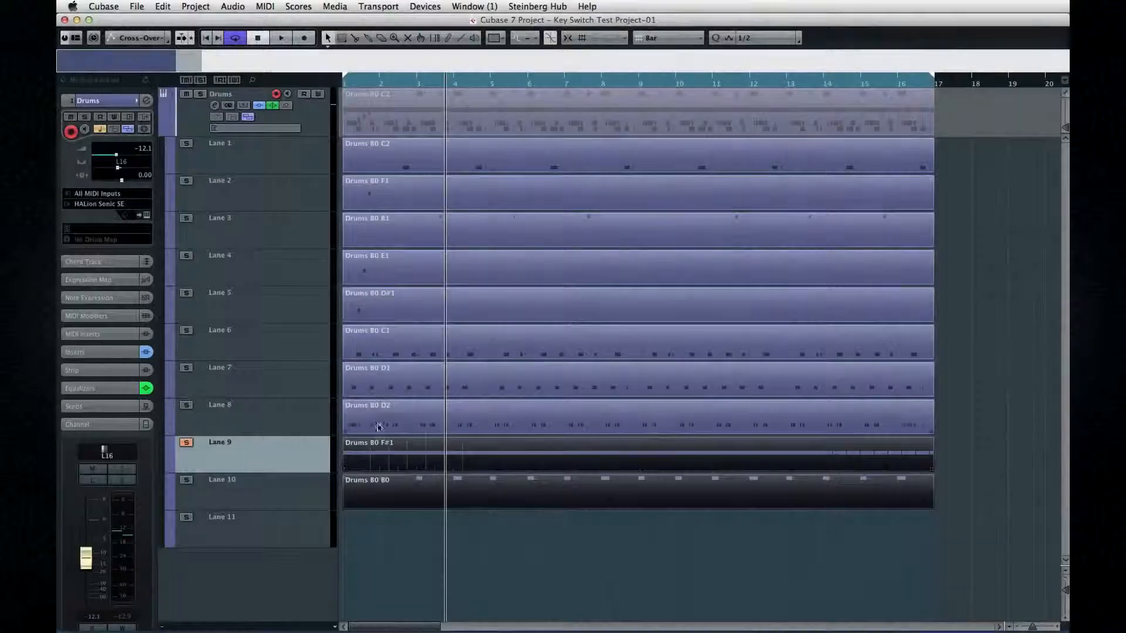
# Select the parts on all the Drums lanes and bounce them with Bounce MIDI.
pyautogui.moveTo(375, 422); pyautogui.dragTo(388, 132)
pyautogui.click(272, 5)
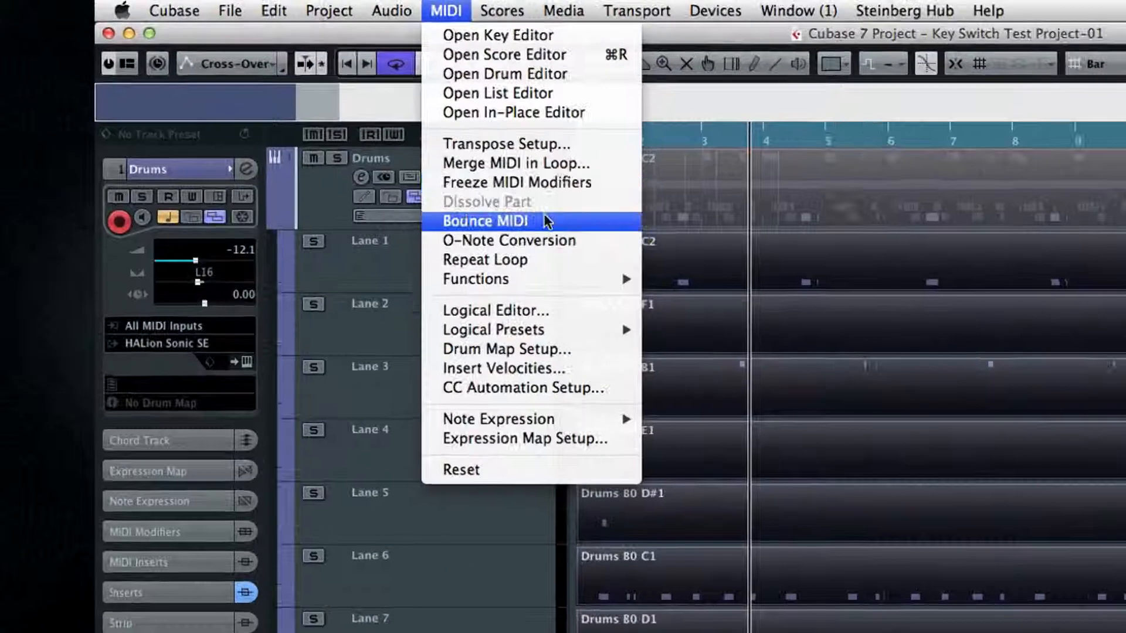
pyautogui.click(288, 130)
pyautogui.click(421, 194)
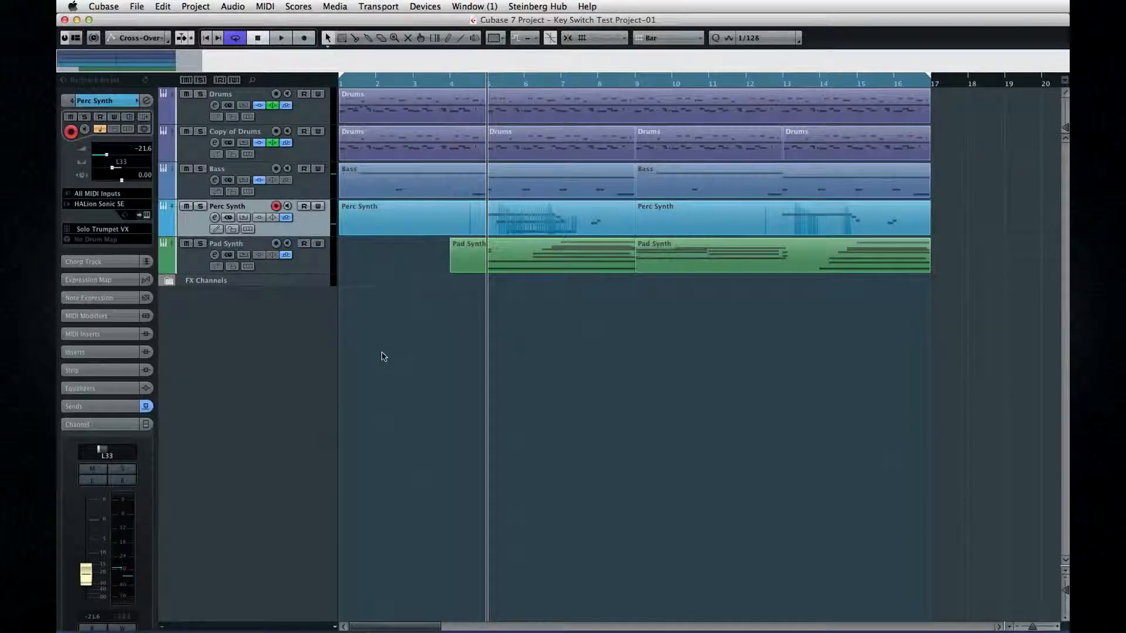
# Select the first Perc Synth part, view the track's HALion Sonic SE instrument and close it.
pyautogui.click(496, 230)
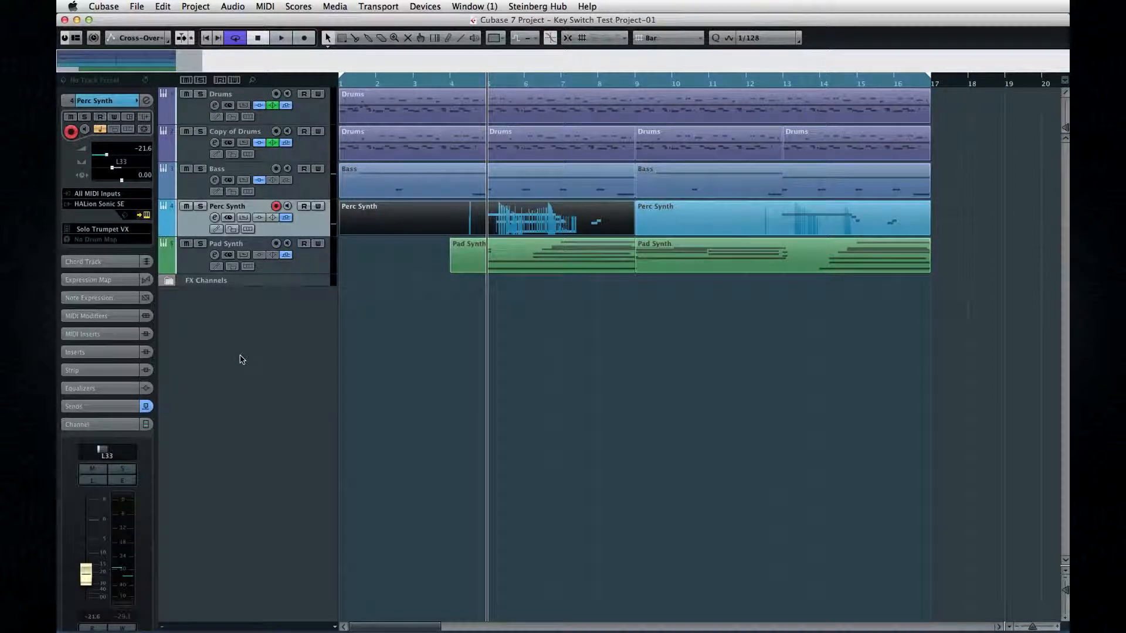
pyautogui.press('e')
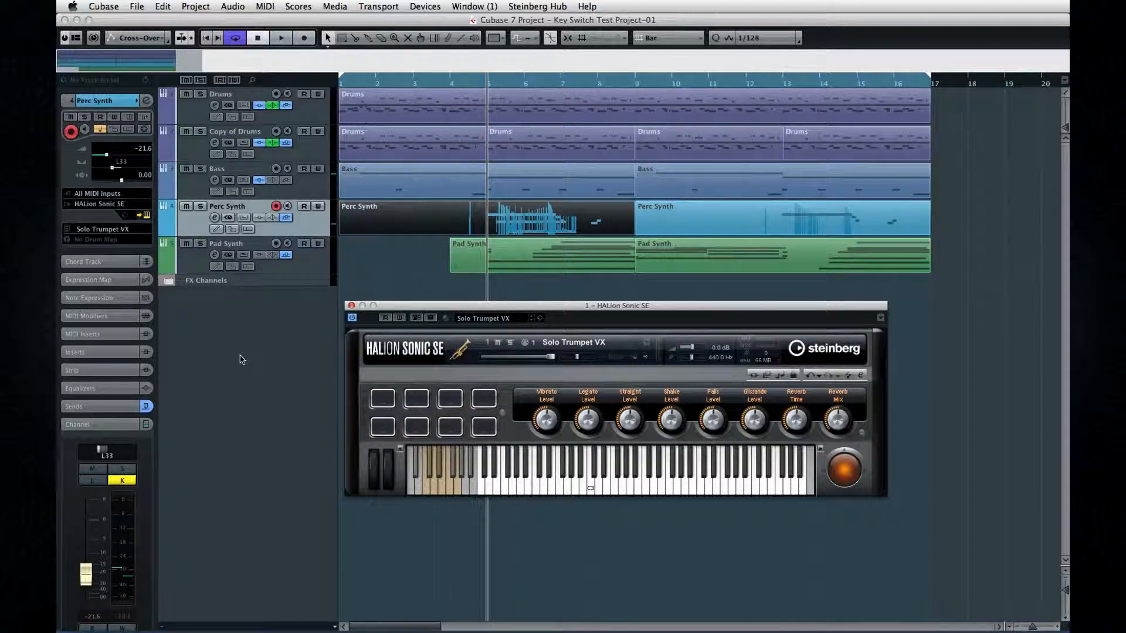
pyautogui.click(352, 305)
# Open the first Perc Synth part in the Key Editor, show its Note Expression data and raise the data display to maximum height.
pyautogui.click(486, 229)
pyautogui.doubleClick(504, 222)
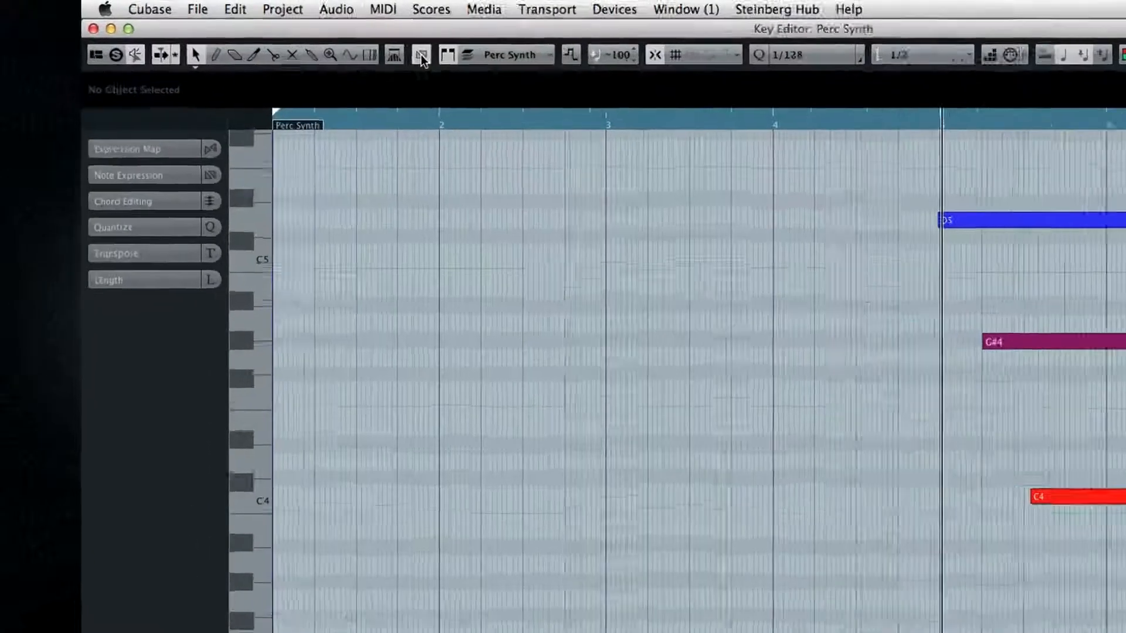
pyautogui.click(293, 41)
pyautogui.click(302, 42)
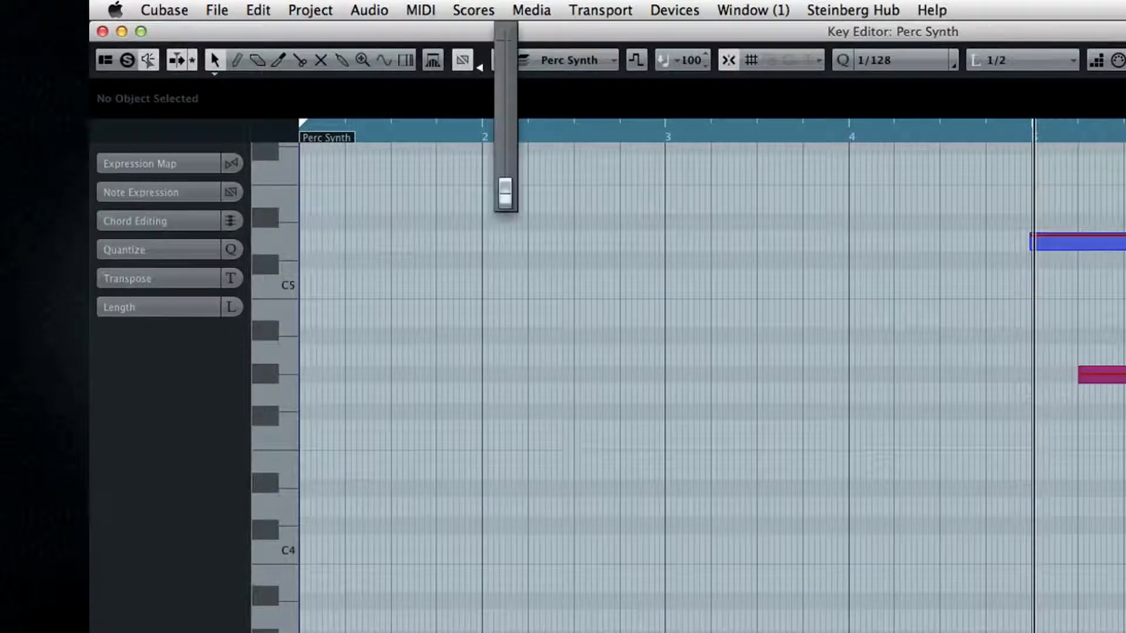
pyautogui.moveTo(505, 192); pyautogui.dragTo(505, 36)
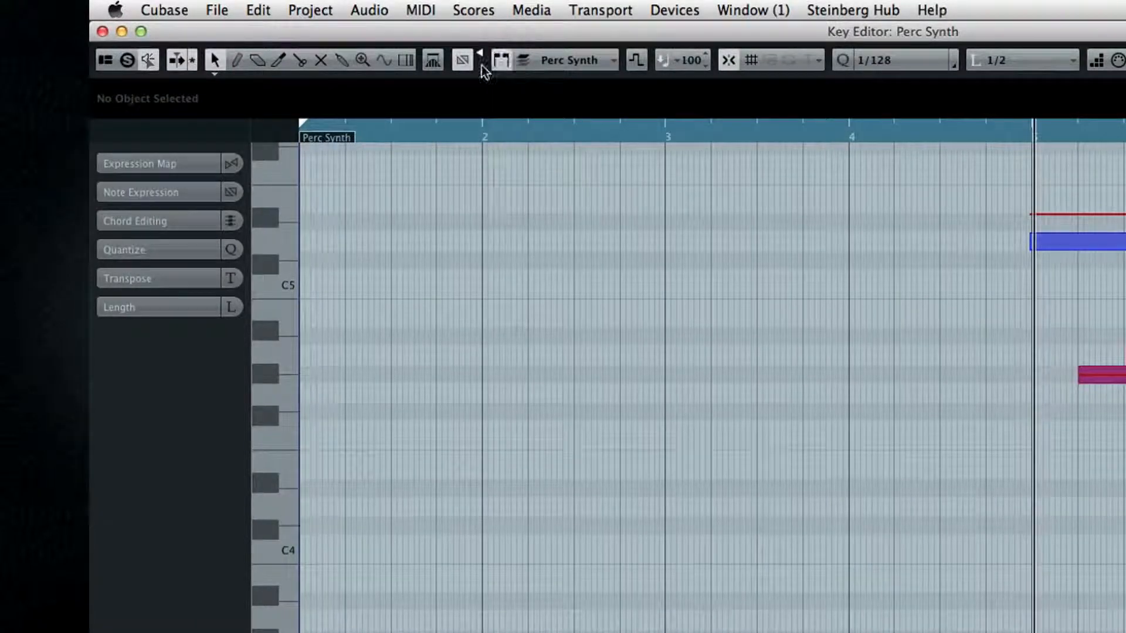
# Expand the Note Expression section, select Tone Color and then Tuning, and look through the parameter list.
pyautogui.click(171, 194)
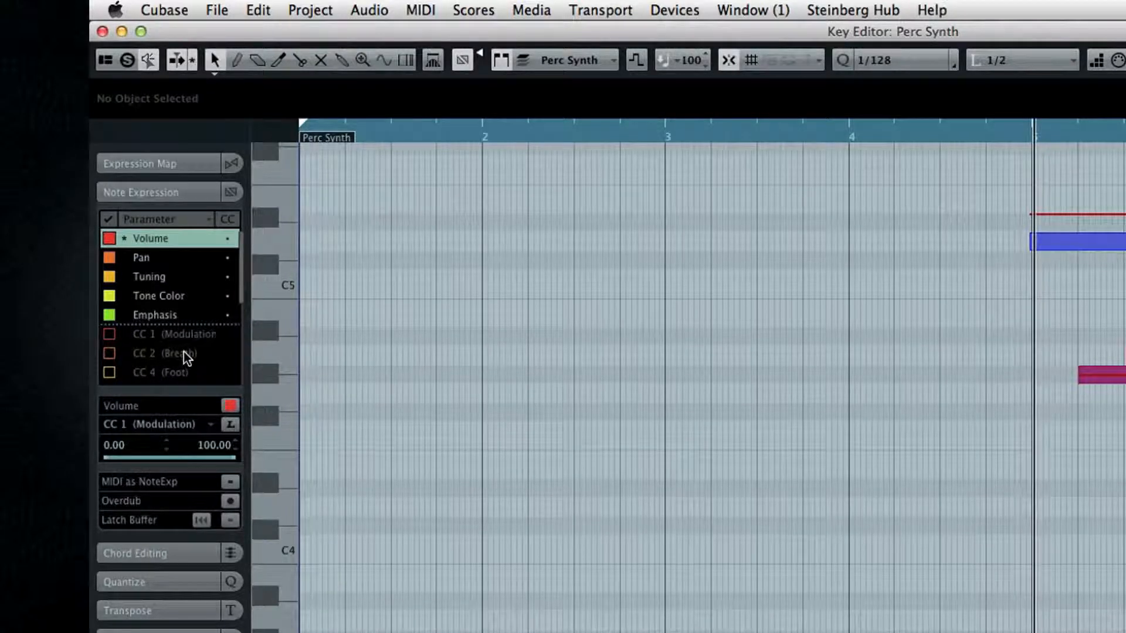
pyautogui.click(129, 296)
pyautogui.click(131, 276)
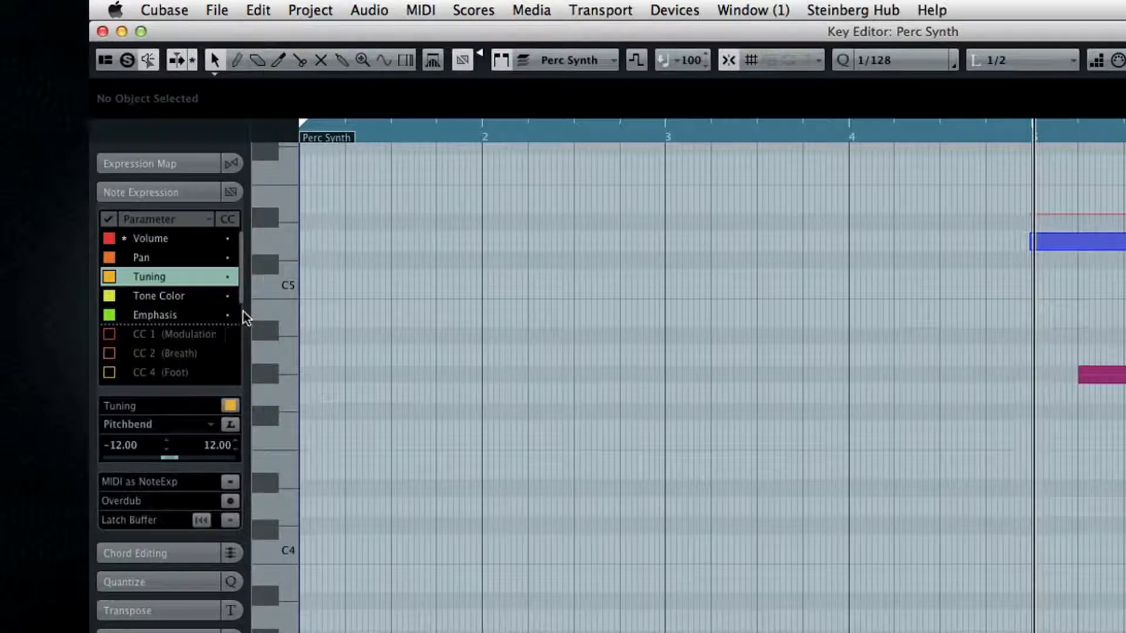
pyautogui.moveTo(243, 302); pyautogui.dragTo(244, 344)
pyautogui.scroll(5, 217, 275)
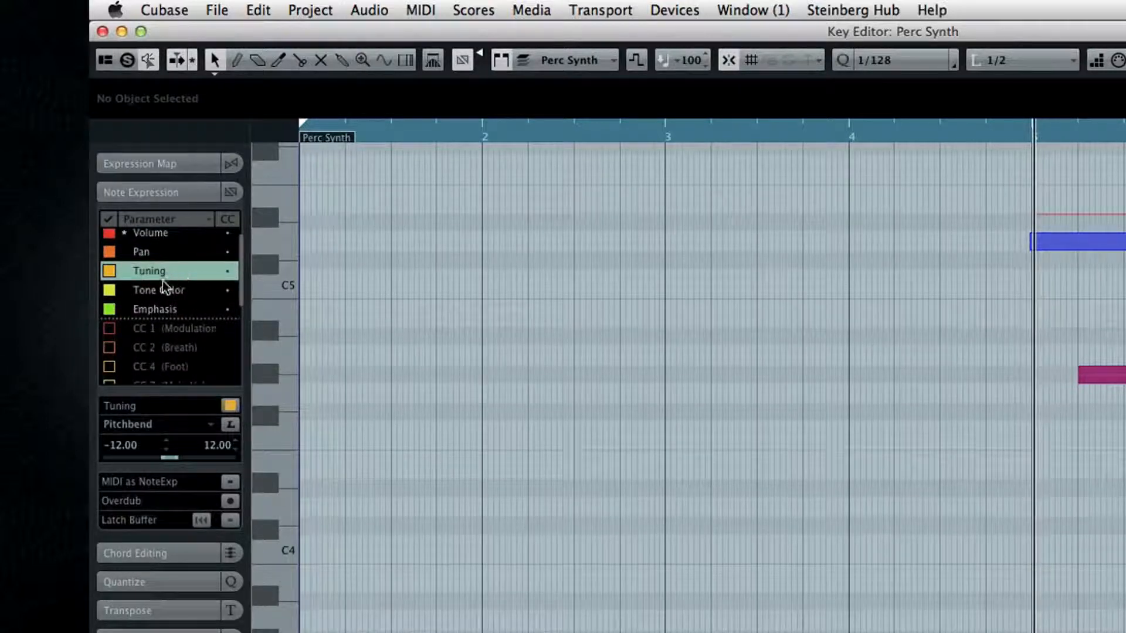
# Enable CC 1 (Modulation), CC 2 (Breath), CC 4 (Foot) and the following four MIDI controllers as Note Expression parameters.
pyautogui.click(110, 329)
pyautogui.click(110, 366)
pyautogui.moveTo(243, 273); pyautogui.dragTo(243, 310)
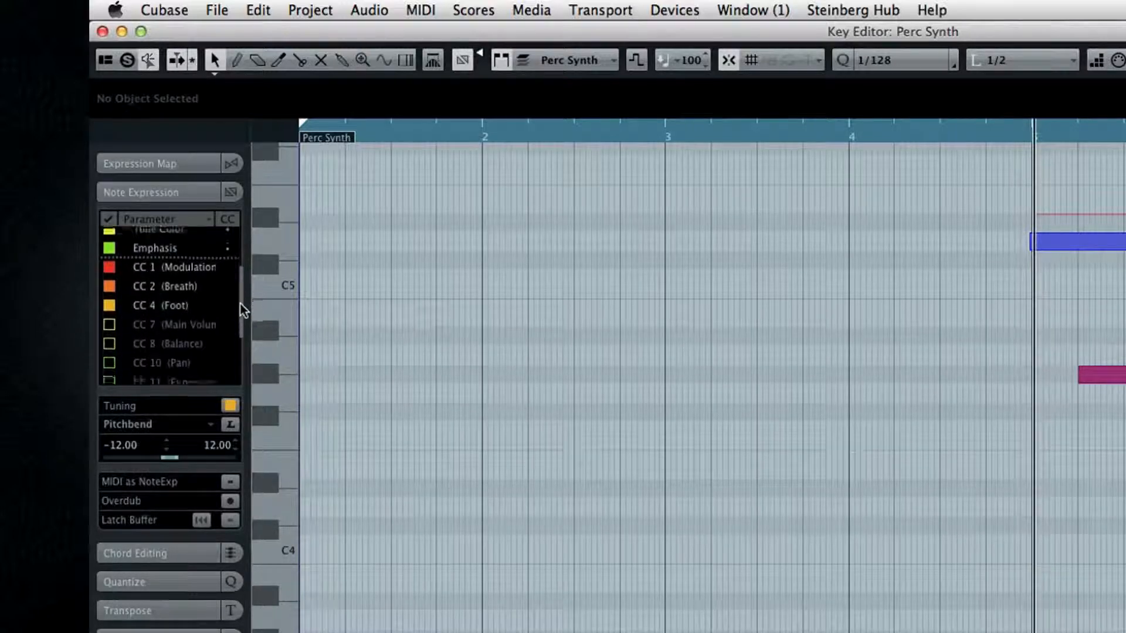
pyautogui.click(110, 316)
pyautogui.click(109, 336)
pyautogui.click(111, 356)
pyautogui.click(109, 374)
pyautogui.moveTo(241, 314); pyautogui.dragTo(246, 266)
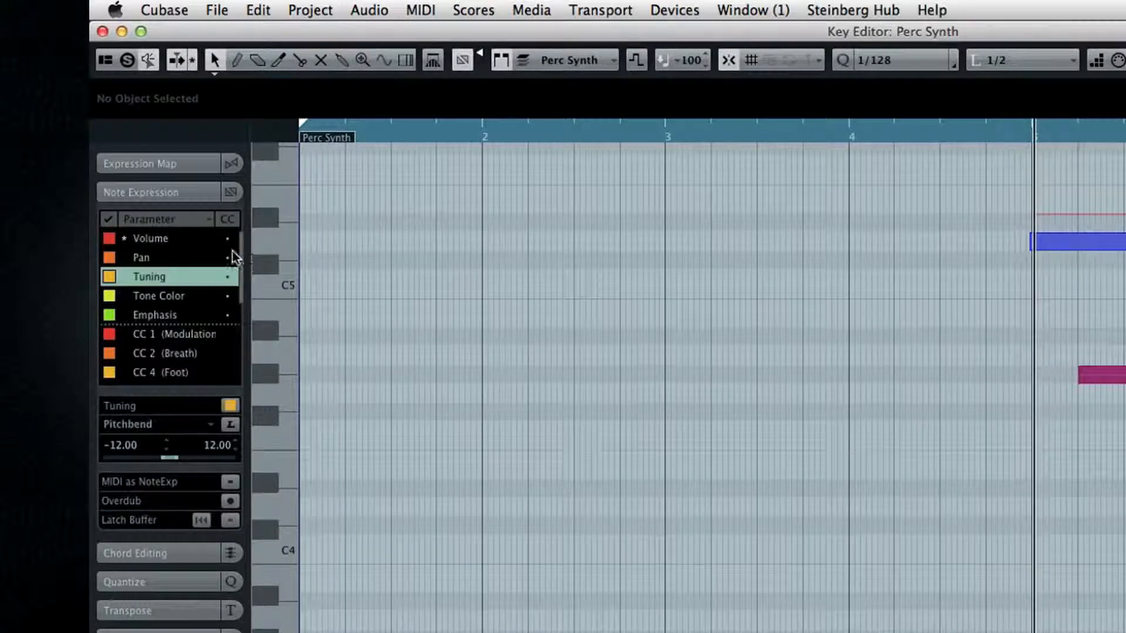
# Switch between the Pan and Volume parameters to compare their curves on the notes, leaving Volume selected.
pyautogui.click(184, 257)
pyautogui.click(183, 239)
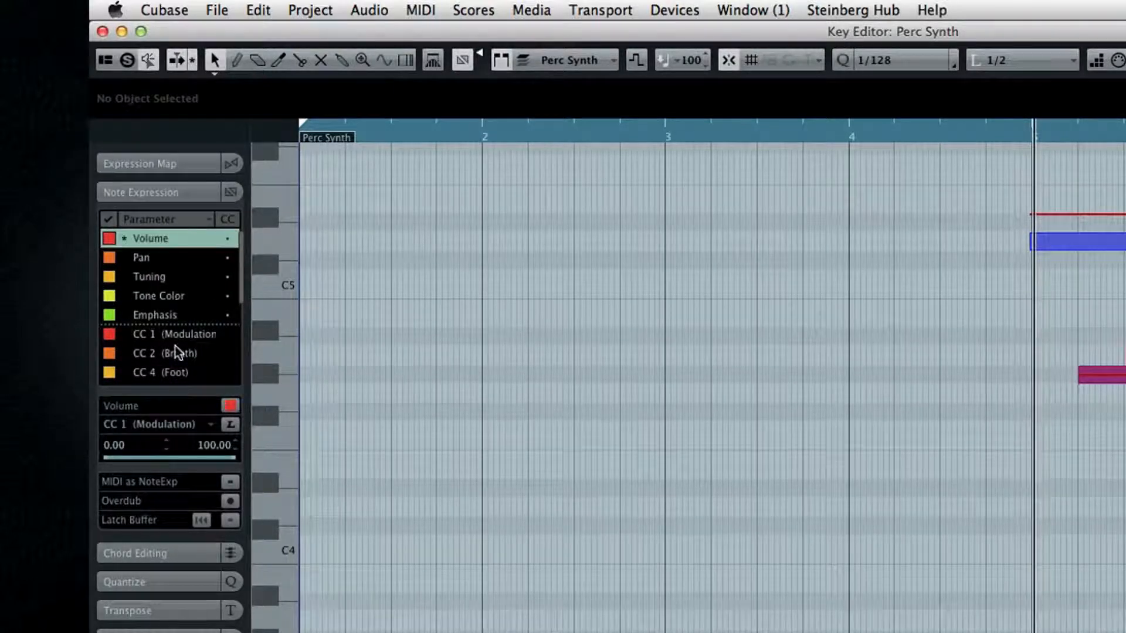
pyautogui.click(141, 261)
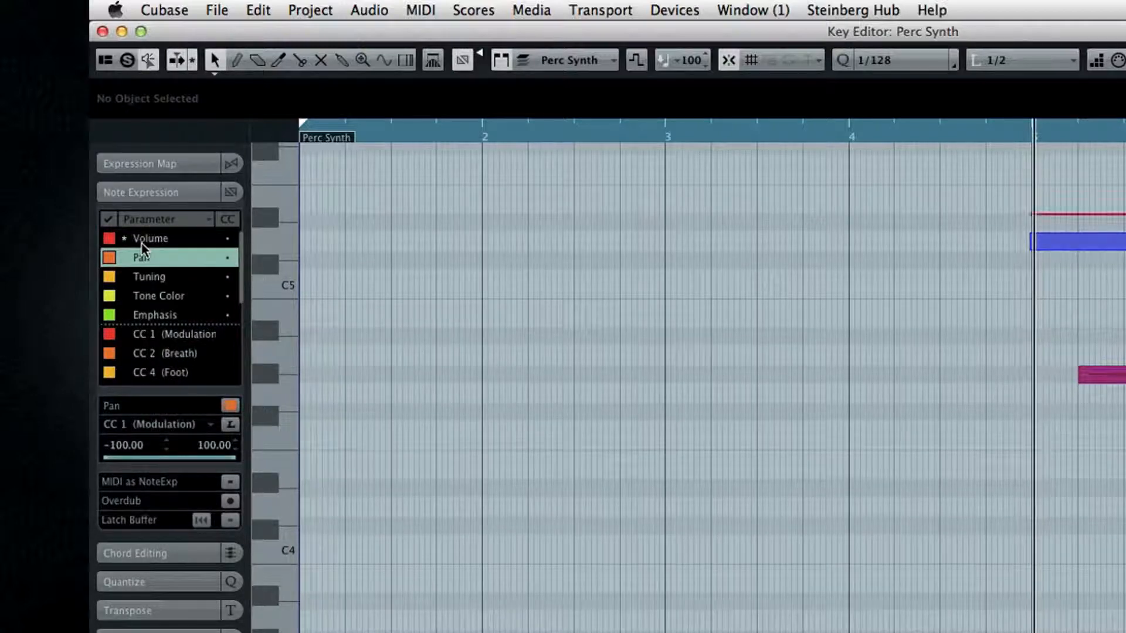
pyautogui.click(146, 240)
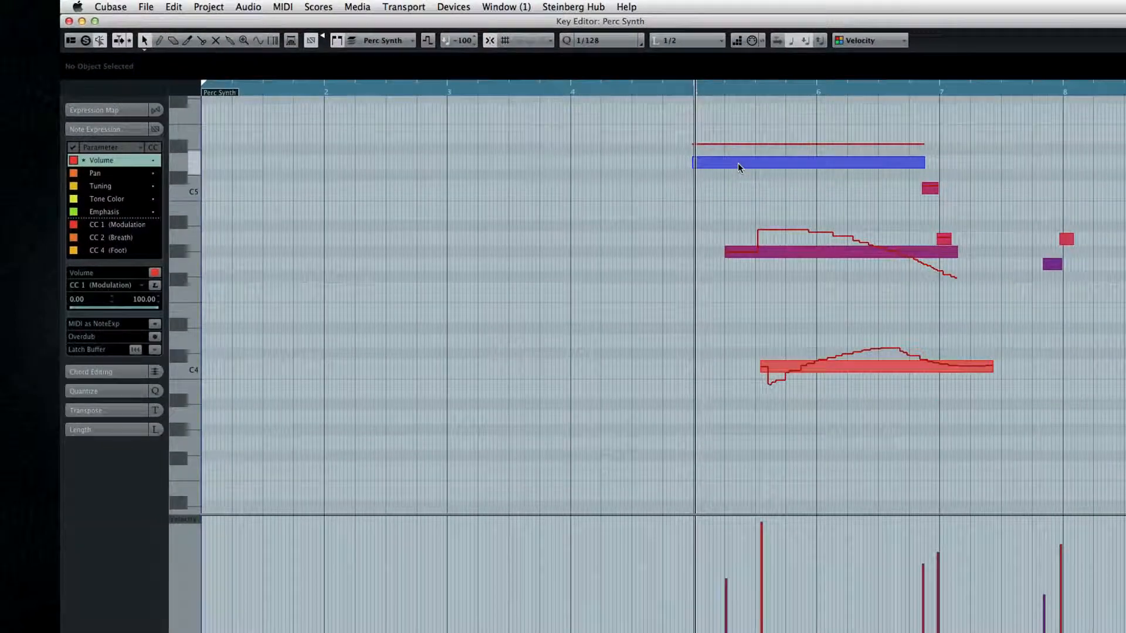
# Open the Note Expression editor of the long note above C5, move the project cursor back into bar 4 and close the editor.
pyautogui.doubleClick(737, 164)
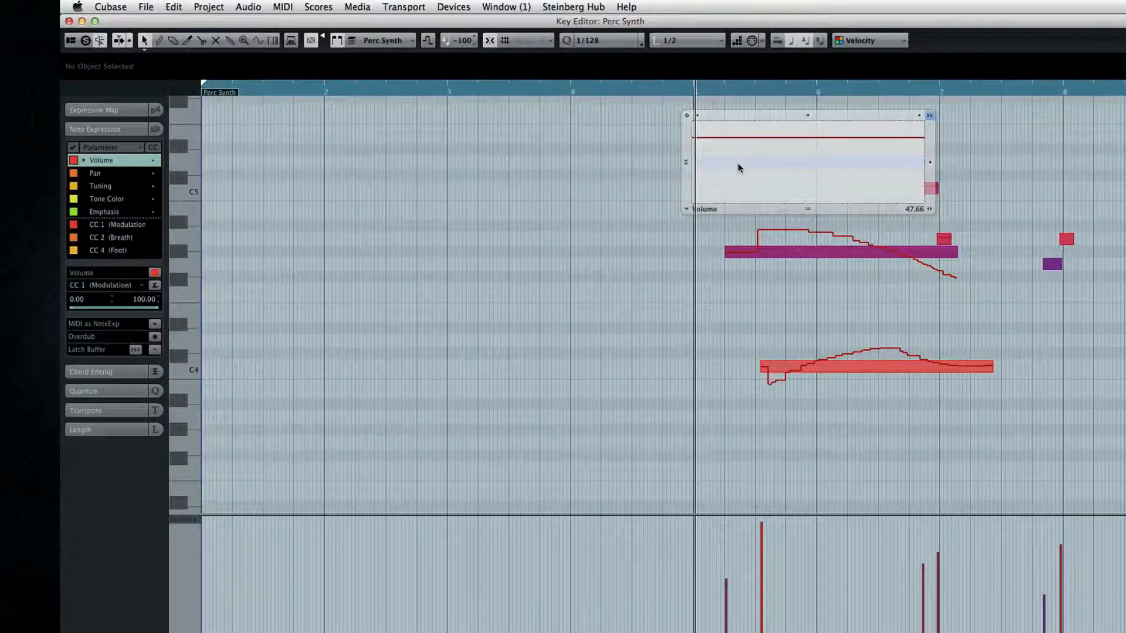
pyautogui.click(616, 88)
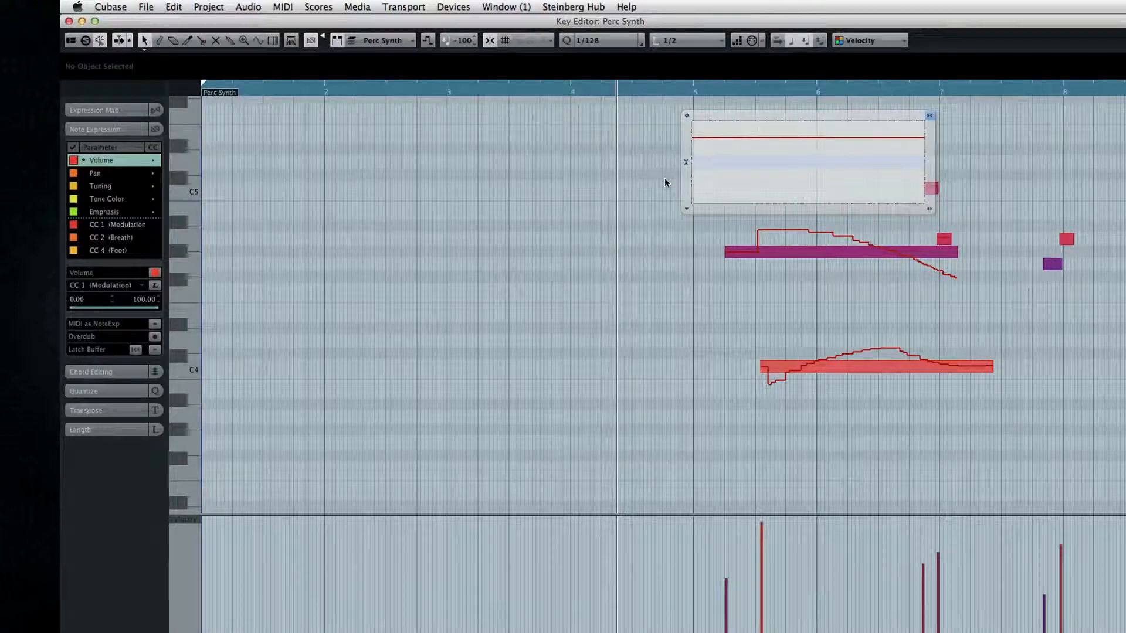
pyautogui.press('Right')
pyautogui.press('Right')
pyautogui.press('Left')
pyautogui.press('Left')
pyautogui.click(665, 179)
# Select the three long notes, open their shared Note Expression editor and raise their Volume curves together.
pyautogui.moveTo(665, 138); pyautogui.dragTo(874, 388)
pyautogui.doubleClick(825, 252)
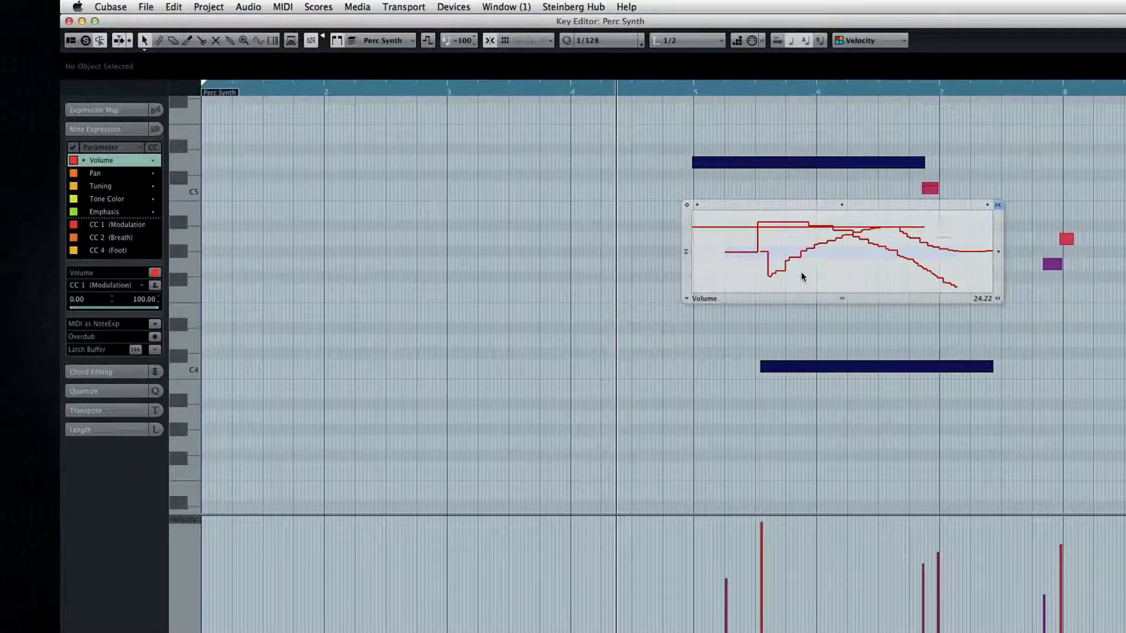
pyautogui.moveTo(841, 205)
pyautogui.mouseDown()
pyautogui.moveTo(837, 221)
pyautogui.moveTo(838, 197)
pyautogui.mouseUp()
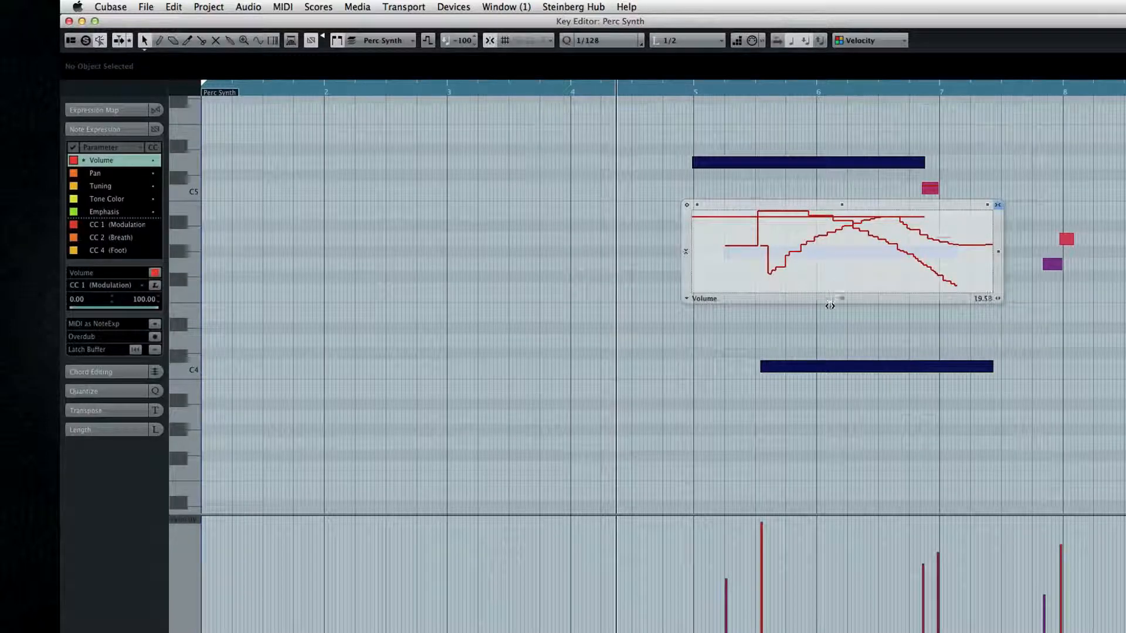
pyautogui.click(825, 319)
# Open the long note above C5 for expression editing, draw one-shot Volume levels and draw a continuous Volume curve across the note.
pyautogui.click(716, 210)
pyautogui.doubleClick(721, 164)
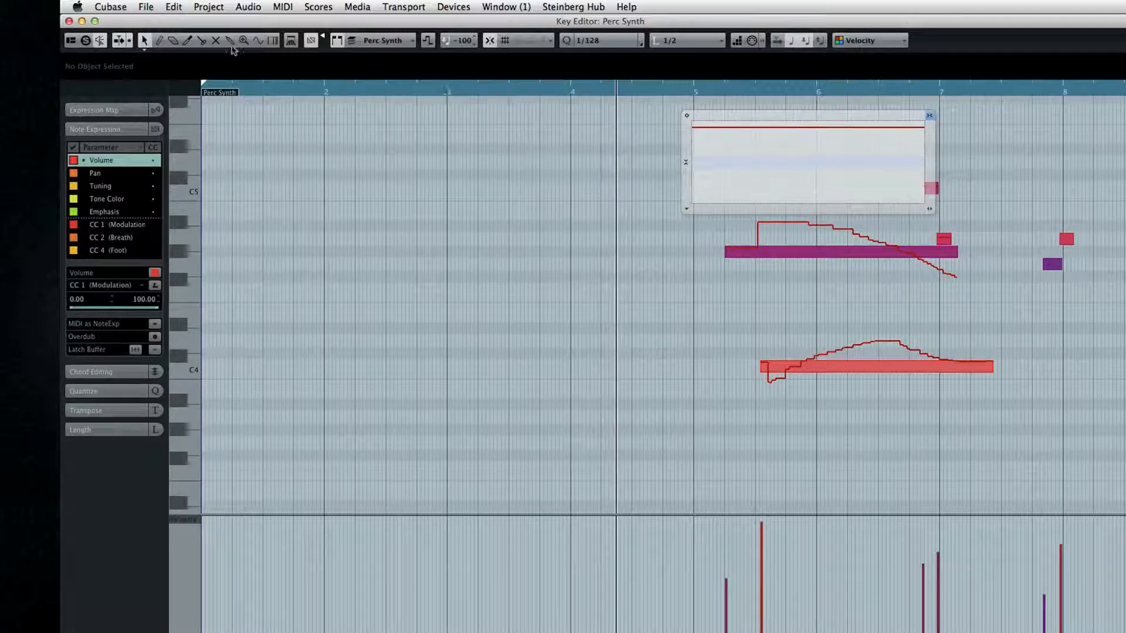
pyautogui.click(160, 41)
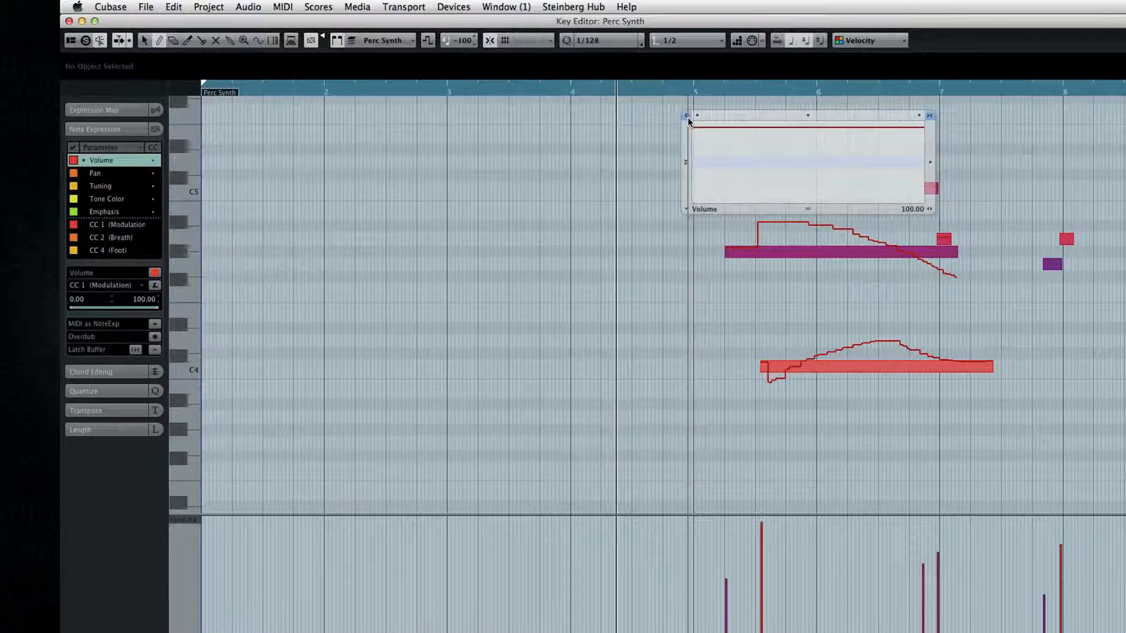
pyautogui.moveTo(714, 139); pyautogui.dragTo(741, 176)
pyautogui.click(740, 184)
pyautogui.click(780, 146)
pyautogui.click(779, 164)
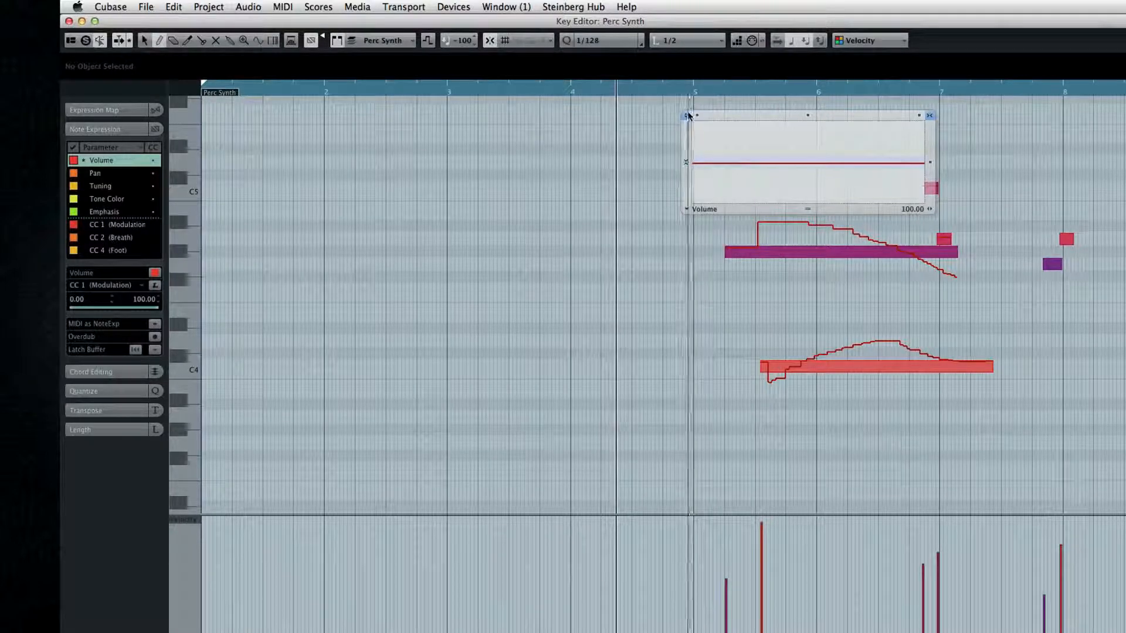
pyautogui.moveTo(708, 166)
pyautogui.mouseDown()
pyautogui.moveTo(711, 176)
pyautogui.moveTo(727, 141)
pyautogui.moveTo(792, 164)
pyautogui.moveTo(888, 138)
pyautogui.moveTo(924, 148)
pyautogui.mouseUp()
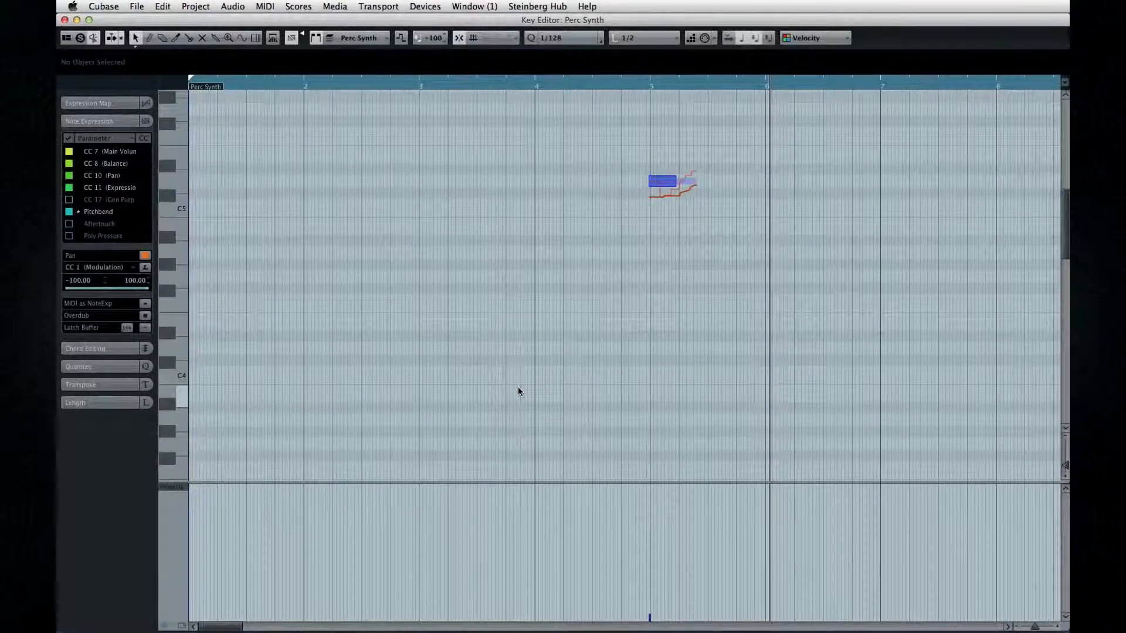
# Open the short bar 5 note's Note Expression editor, extend it to nearly bar 8 and switch between its Volume and Pitchbend curves.
pyautogui.doubleClick(673, 186)
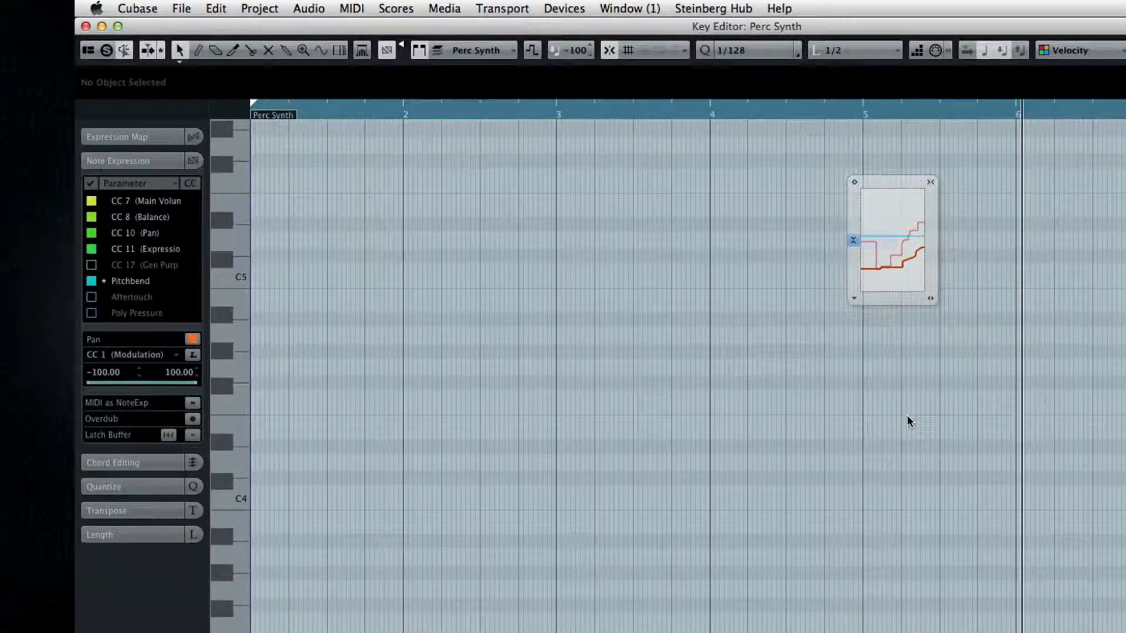
pyautogui.moveTo(893, 302); pyautogui.dragTo(1075, 372)
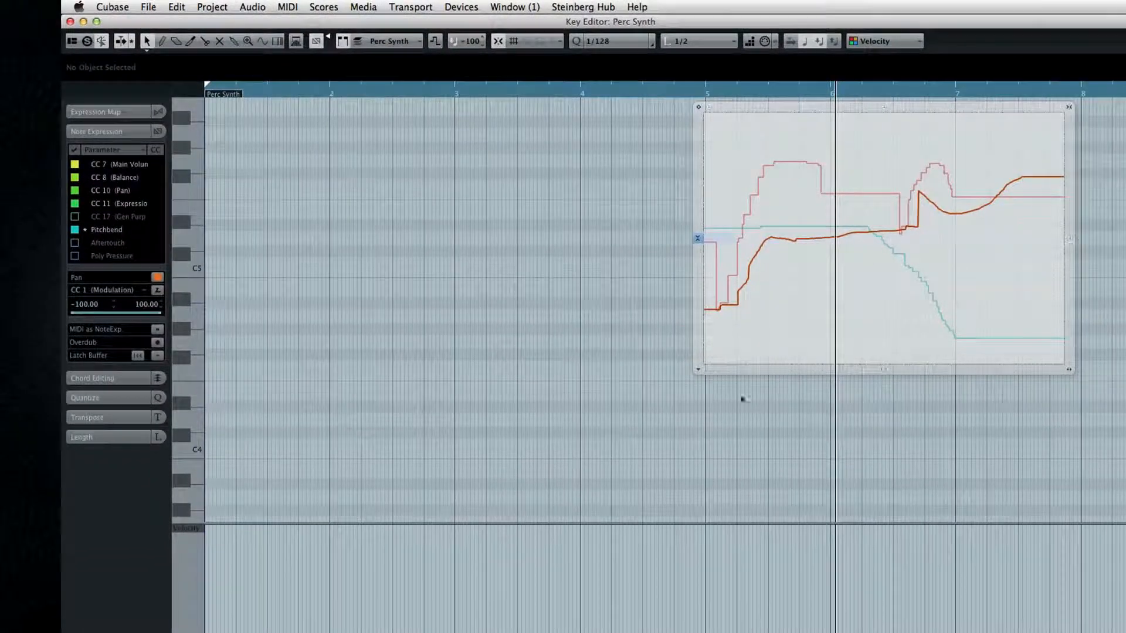
pyautogui.click(702, 372)
pyautogui.click(711, 374)
pyautogui.click(696, 370)
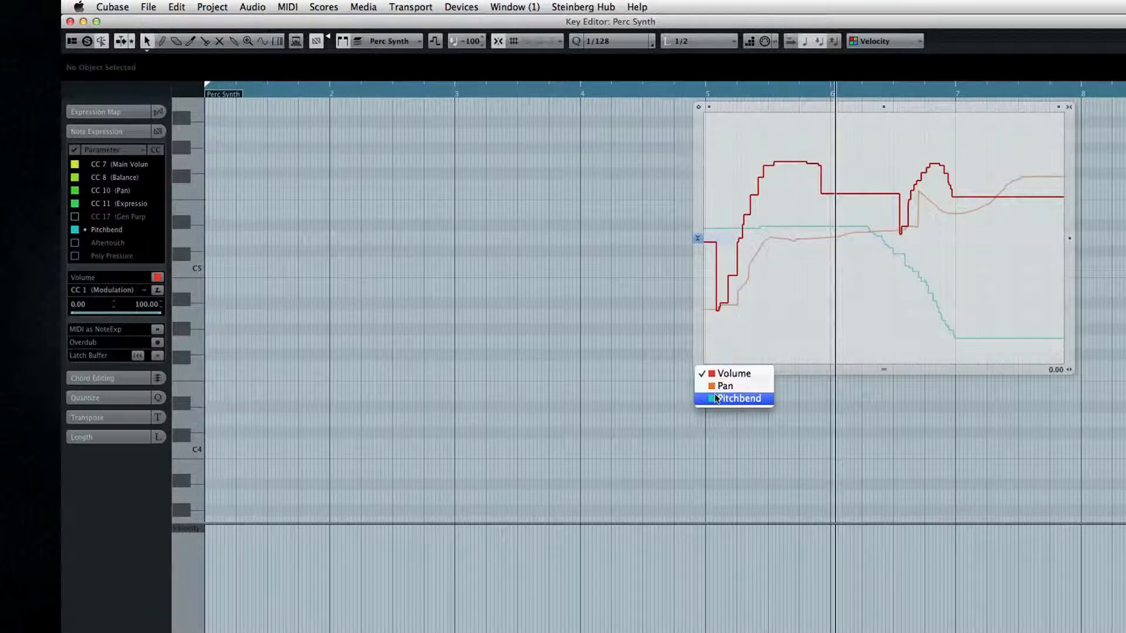
pyautogui.click(715, 399)
pyautogui.click(699, 370)
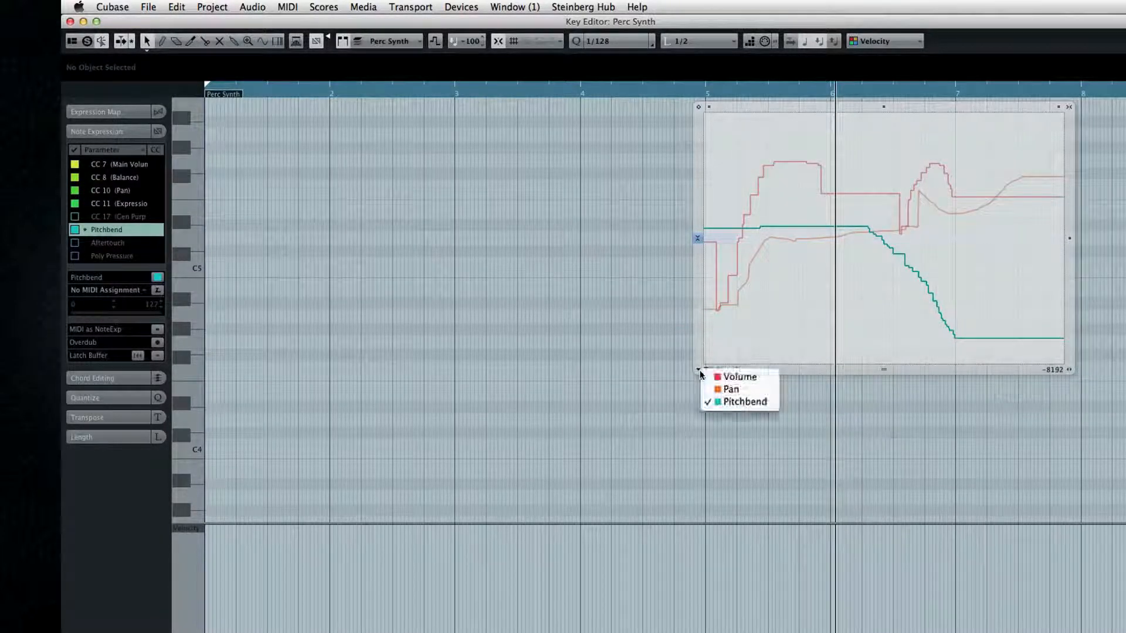
pyautogui.click(733, 376)
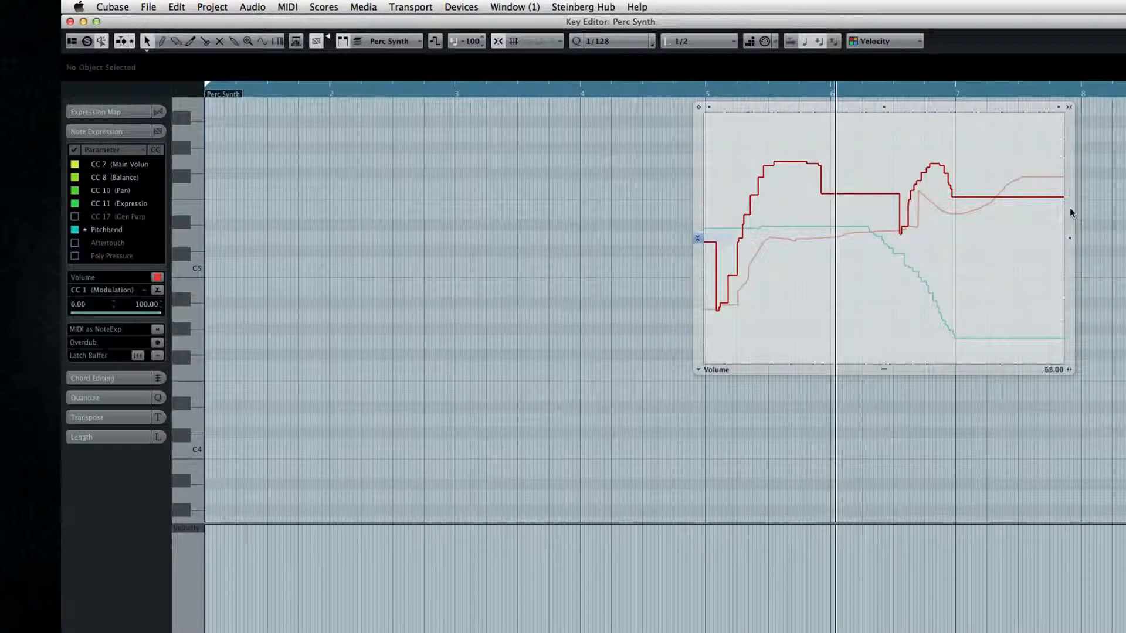
# Warp the note's Volume curve later in time and its Pan curve earlier, keeping their start and end points fixed.
pyautogui.moveTo(854, 356); pyautogui.dragTo(973, 349)
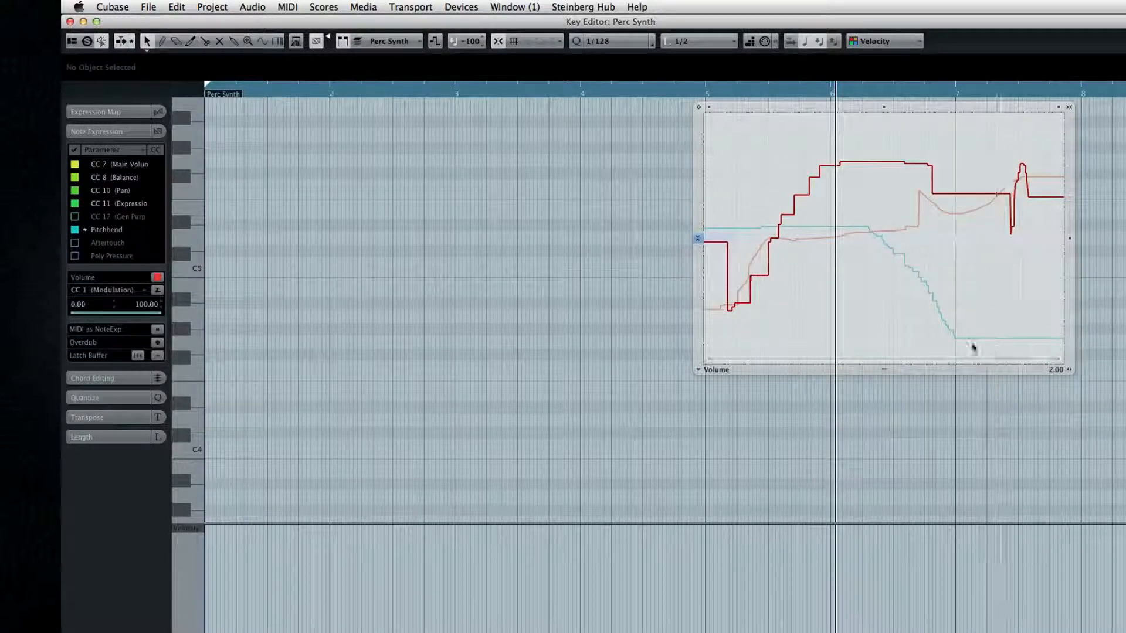
pyautogui.click(701, 371)
pyautogui.click(705, 387)
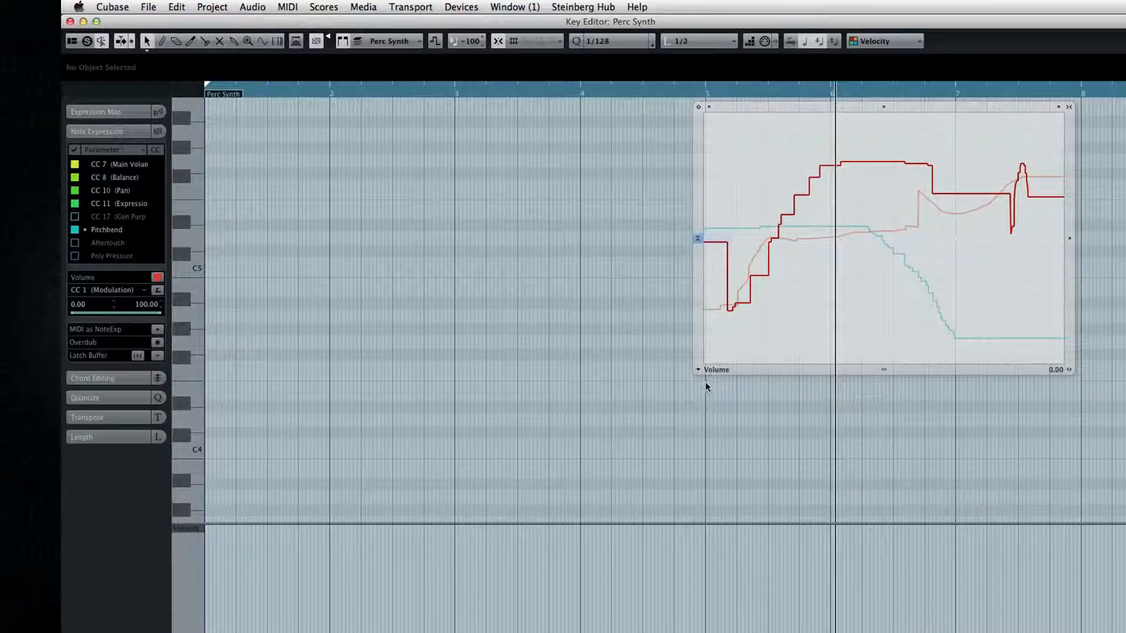
pyautogui.moveTo(812, 362); pyautogui.dragTo(740, 362)
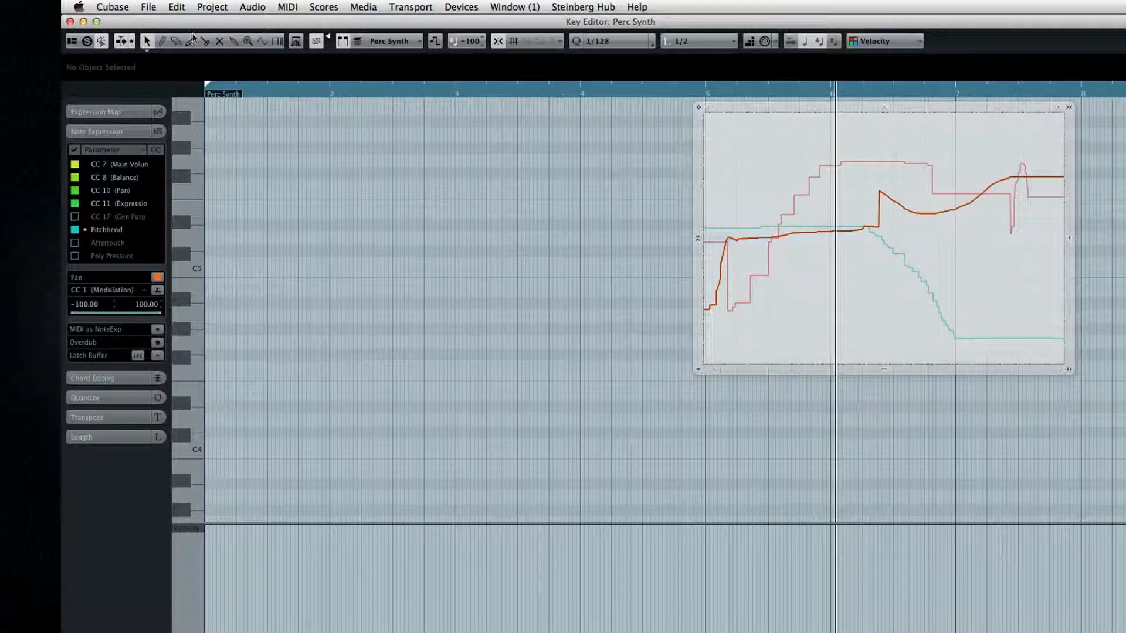
# Draw a new Pan curve over the whole note, with an early peak that levels off slightly above centre.
pyautogui.click(162, 40)
pyautogui.moveTo(755, 313)
pyautogui.mouseDown()
pyautogui.moveTo(804, 208)
pyautogui.moveTo(930, 288)
pyautogui.moveTo(997, 245)
pyautogui.moveTo(1032, 242)
pyautogui.mouseUp()
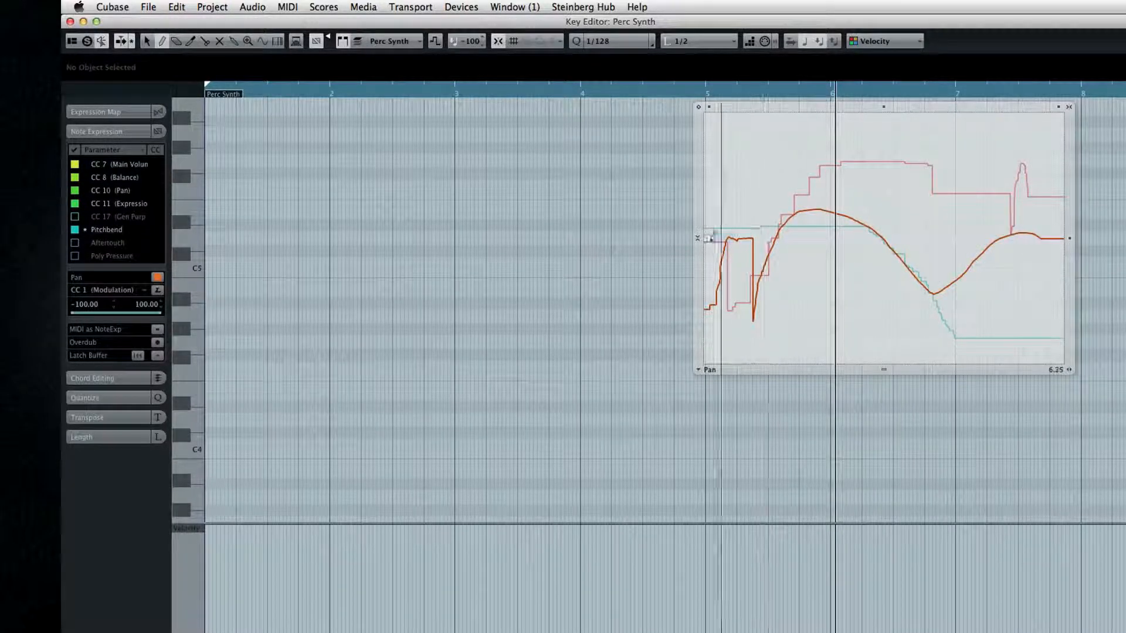
pyautogui.moveTo(705, 236)
pyautogui.mouseDown()
pyautogui.moveTo(748, 194)
pyautogui.moveTo(783, 218)
pyautogui.moveTo(1051, 226)
pyautogui.mouseUp()
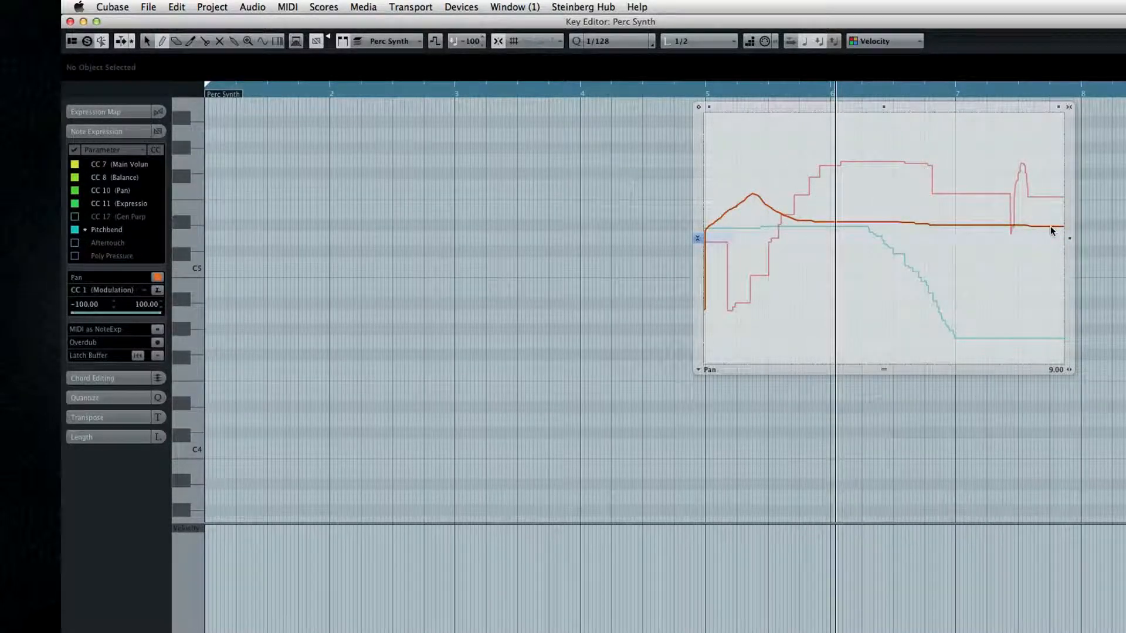
# Draw a new Volume curve that rises to a peak around bar 6 and falls to a steady level.
pyautogui.click(697, 369)
pyautogui.click(712, 379)
pyautogui.moveTo(707, 240)
pyautogui.mouseDown()
pyautogui.moveTo(730, 253)
pyautogui.moveTo(792, 206)
pyautogui.moveTo(1000, 224)
pyautogui.mouseUp()
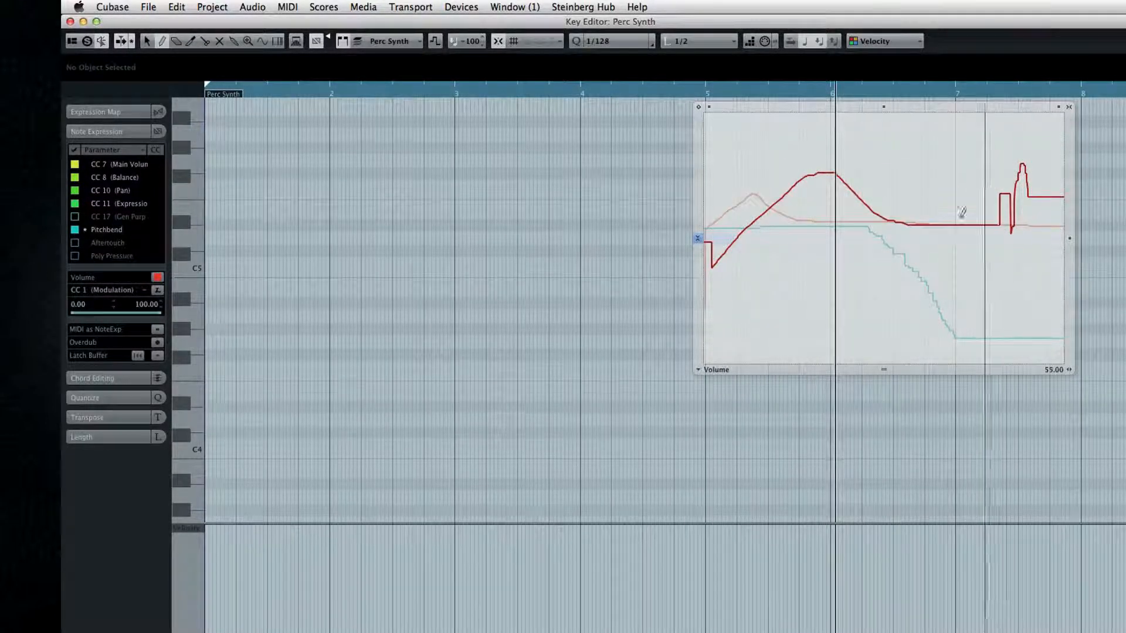
# Reshape the whole Volume curve by tilting it, moving it vertically, compressing it, tilting its end down and scaling it up.
pyautogui.moveTo(718, 109)
pyautogui.mouseDown()
pyautogui.moveTo(714, 181)
pyautogui.moveTo(715, 100)
pyautogui.mouseUp()
pyautogui.moveTo(884, 107)
pyautogui.mouseDown()
pyautogui.moveTo(882, 159)
pyautogui.moveTo(885, 108)
pyautogui.mouseUp()
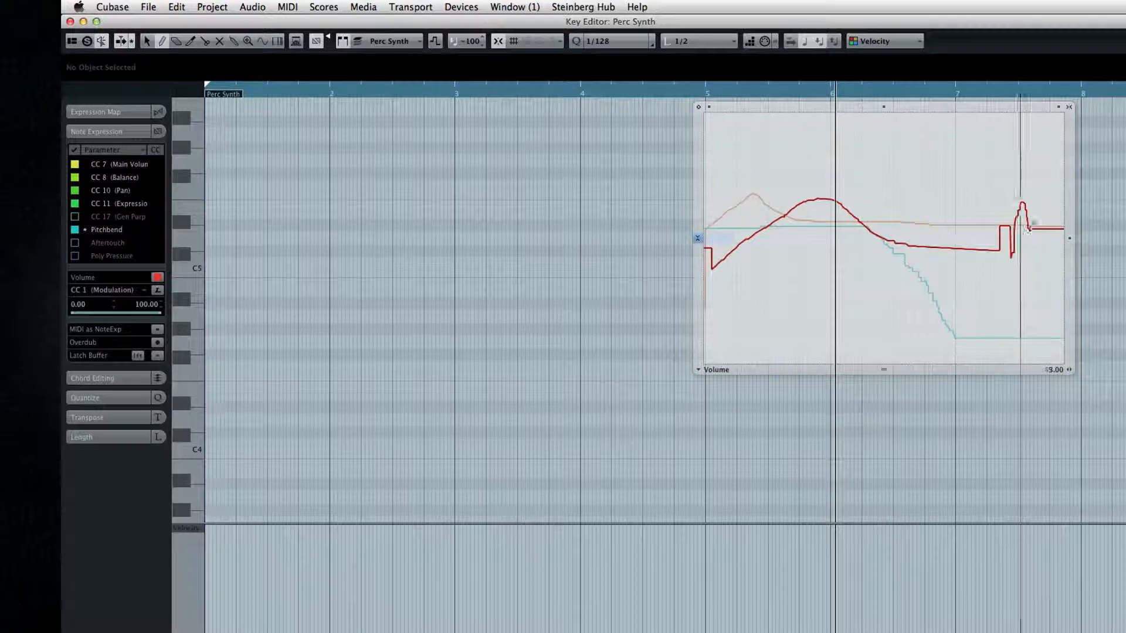
pyautogui.moveTo(1068, 256); pyautogui.dragTo(1069, 238)
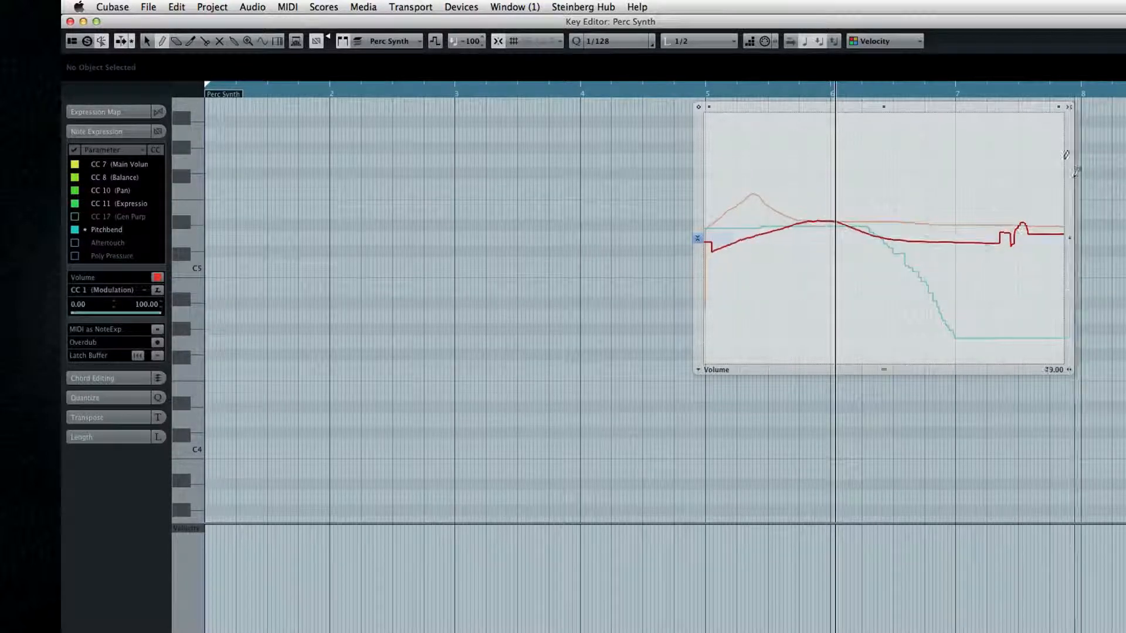
pyautogui.moveTo(1059, 108); pyautogui.dragTo(1059, 189)
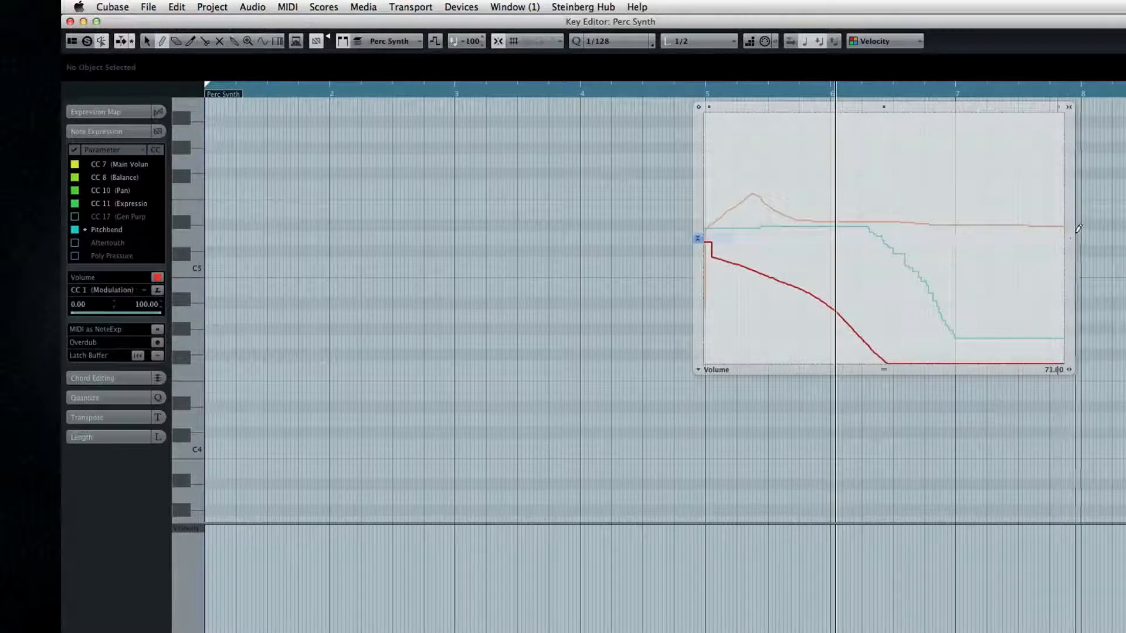
pyautogui.moveTo(1071, 238); pyautogui.dragTo(1071, 127)
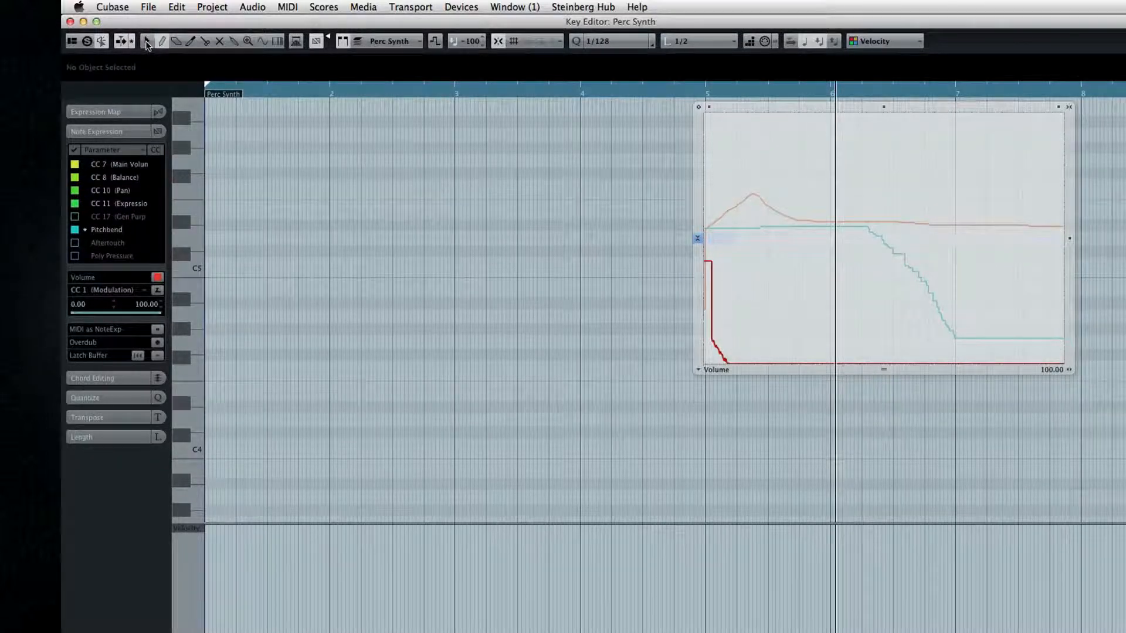
# Select the middle section of the Pan curve, scale it up vertically and delete the selected points.
pyautogui.click(698, 370)
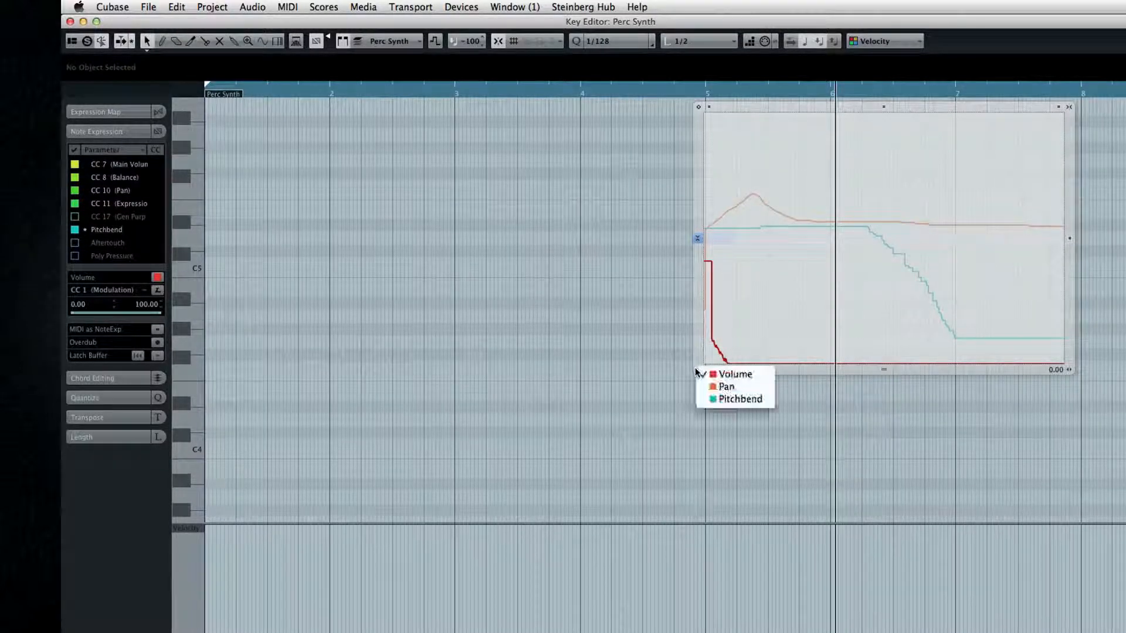
pyautogui.click(749, 283)
pyautogui.moveTo(754, 168); pyautogui.dragTo(934, 264)
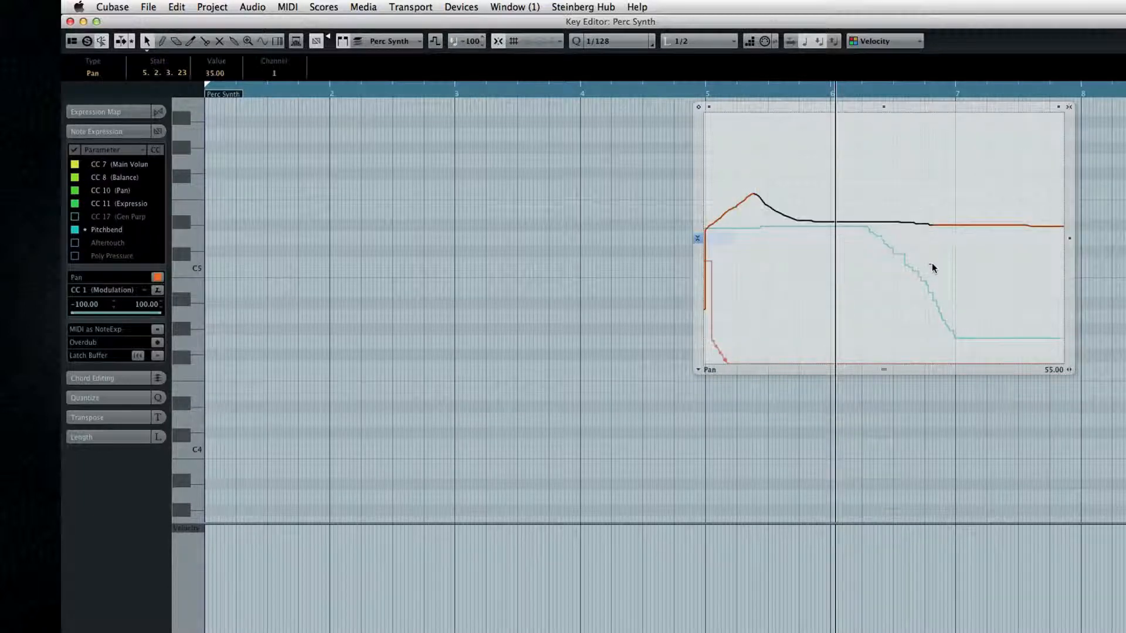
pyautogui.moveTo(1071, 229); pyautogui.dragTo(1071, 170)
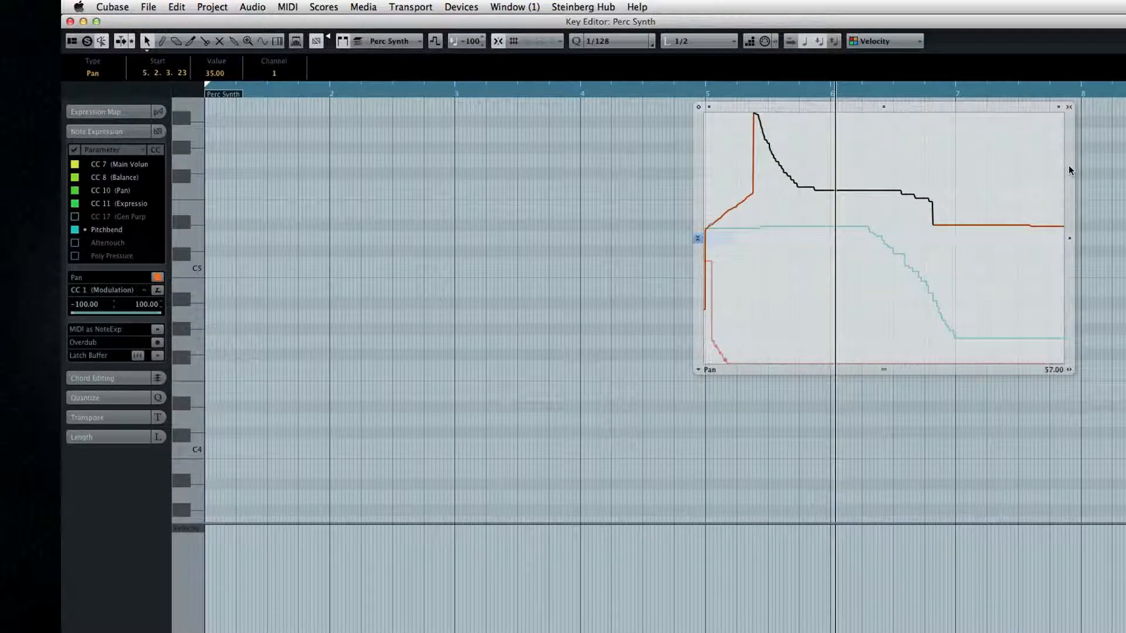
pyautogui.press('Delete')
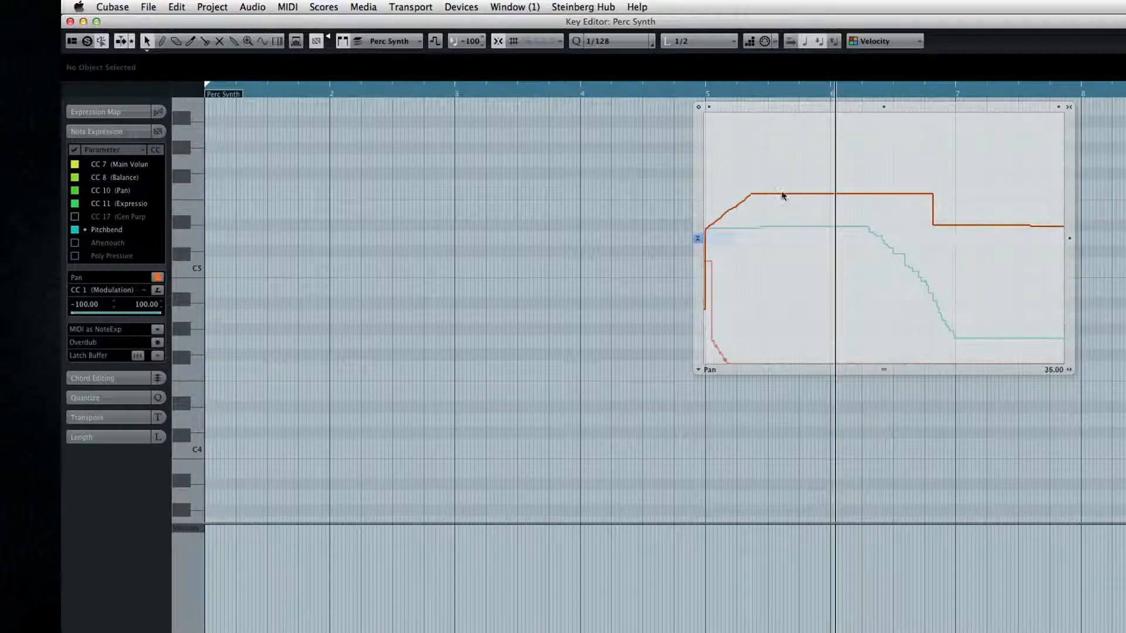
# Select the flat middle section of the Pan curve and move it down to about -57.
pyautogui.moveTo(704, 238); pyautogui.dragTo(864, 247)
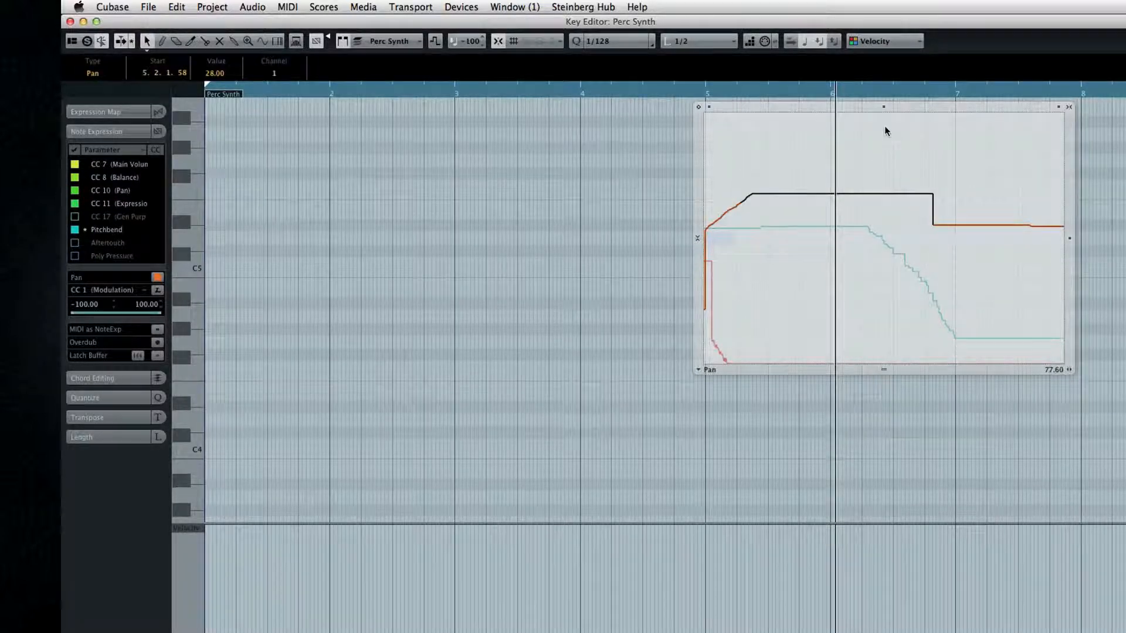
pyautogui.moveTo(884, 107); pyautogui.dragTo(882, 183)
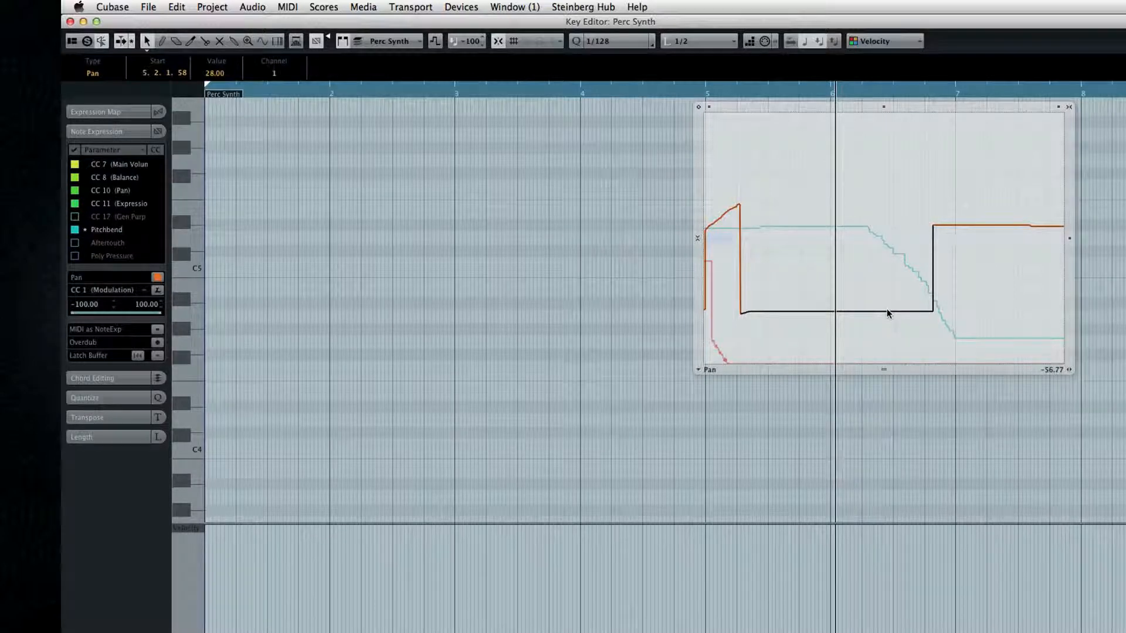
pyautogui.moveTo(702, 570)
pyautogui.mouseDown()
pyautogui.moveTo(731, 566)
pyautogui.moveTo(724, 545)
pyautogui.moveTo(737, 573)
pyautogui.mouseUp()
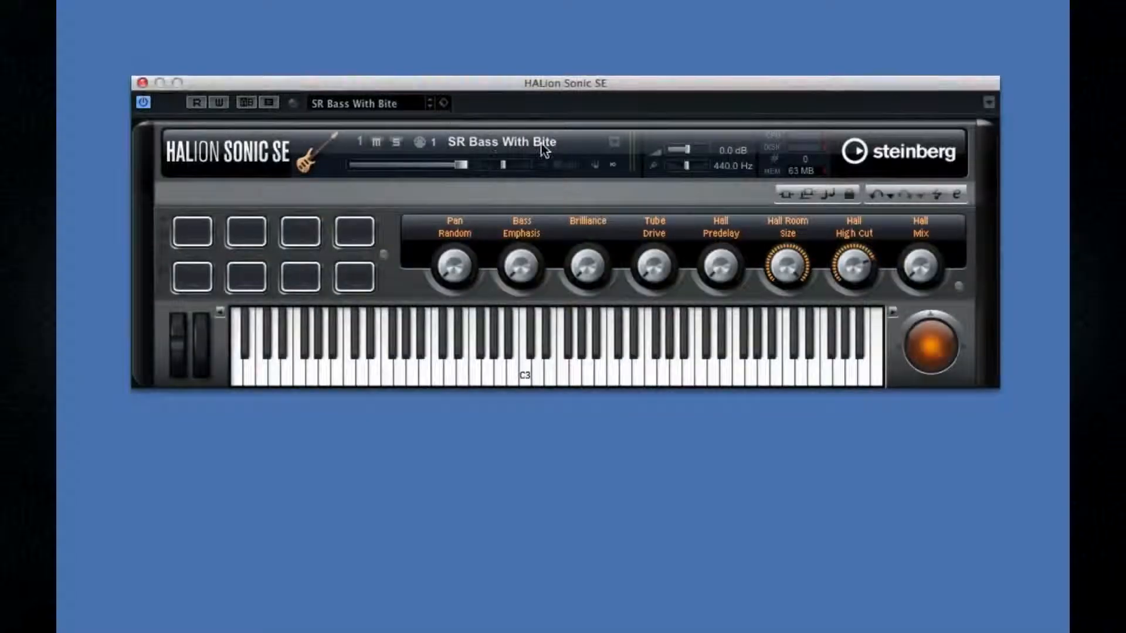
# Compare SR Bass With Bite and SR Smooth Bass in the instrument's preset list and load SR Smooth Bass.
pyautogui.click(337, 101)
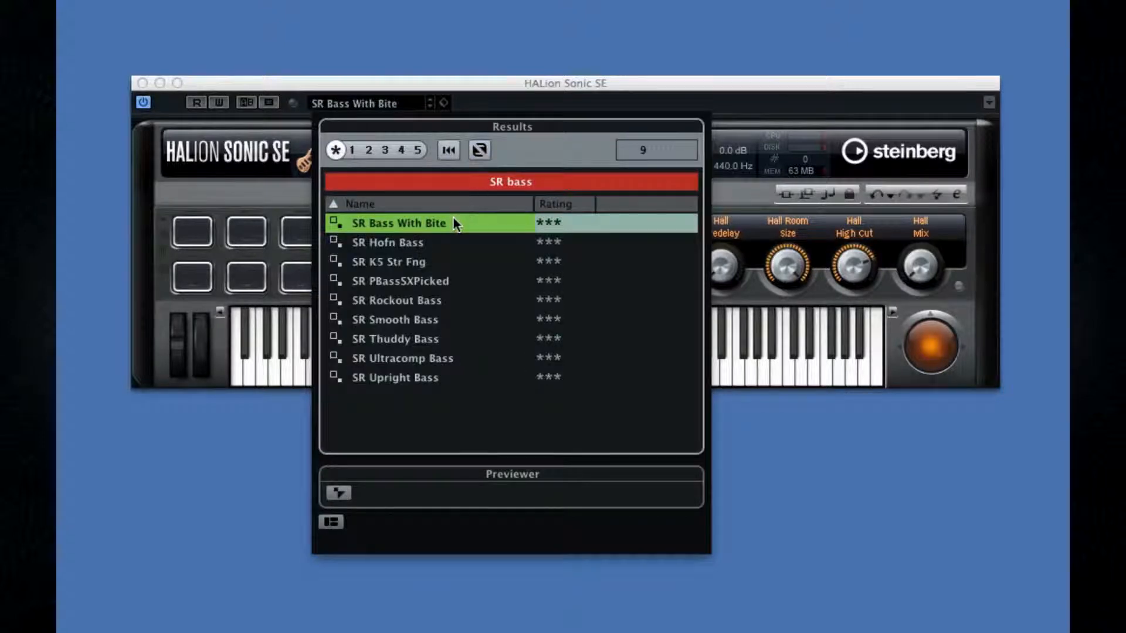
pyautogui.click(441, 316)
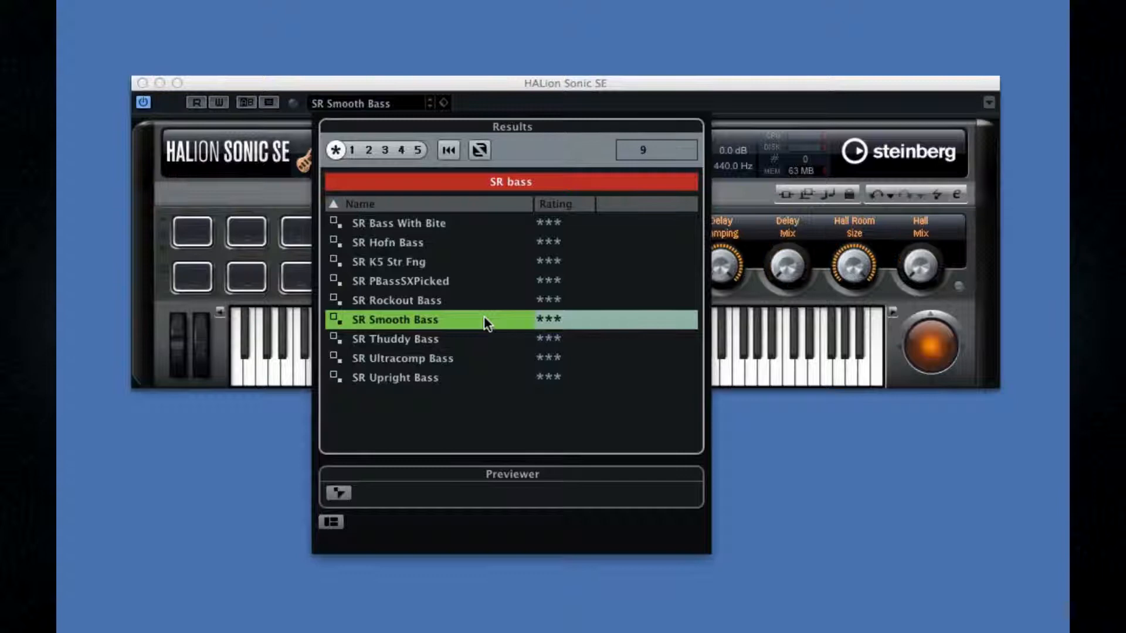
pyautogui.click(474, 230)
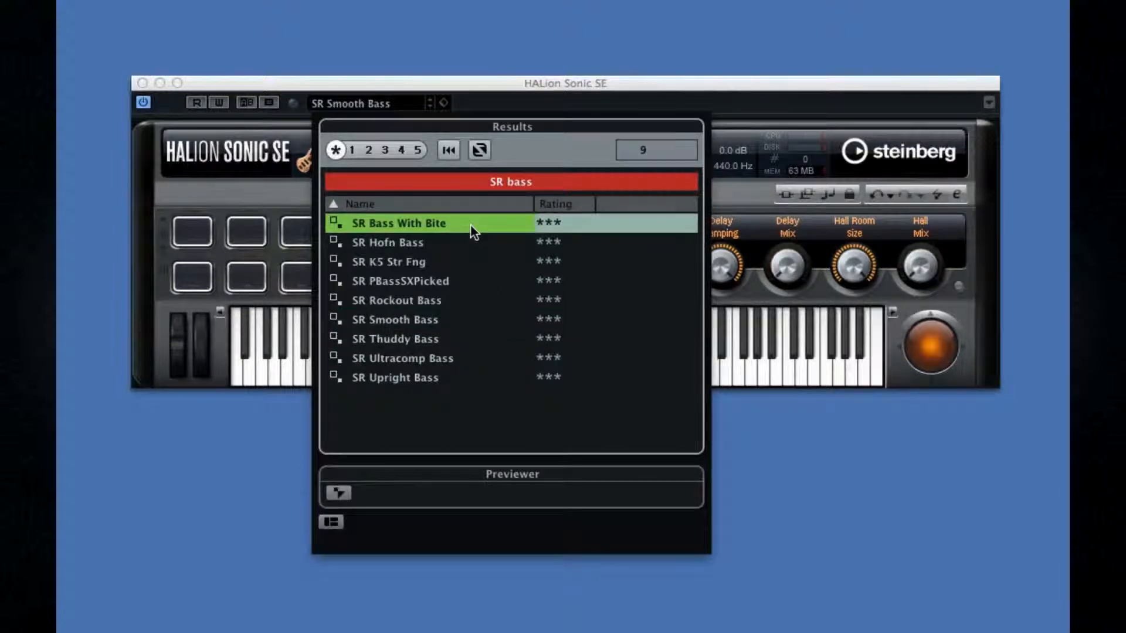
pyautogui.click(454, 322)
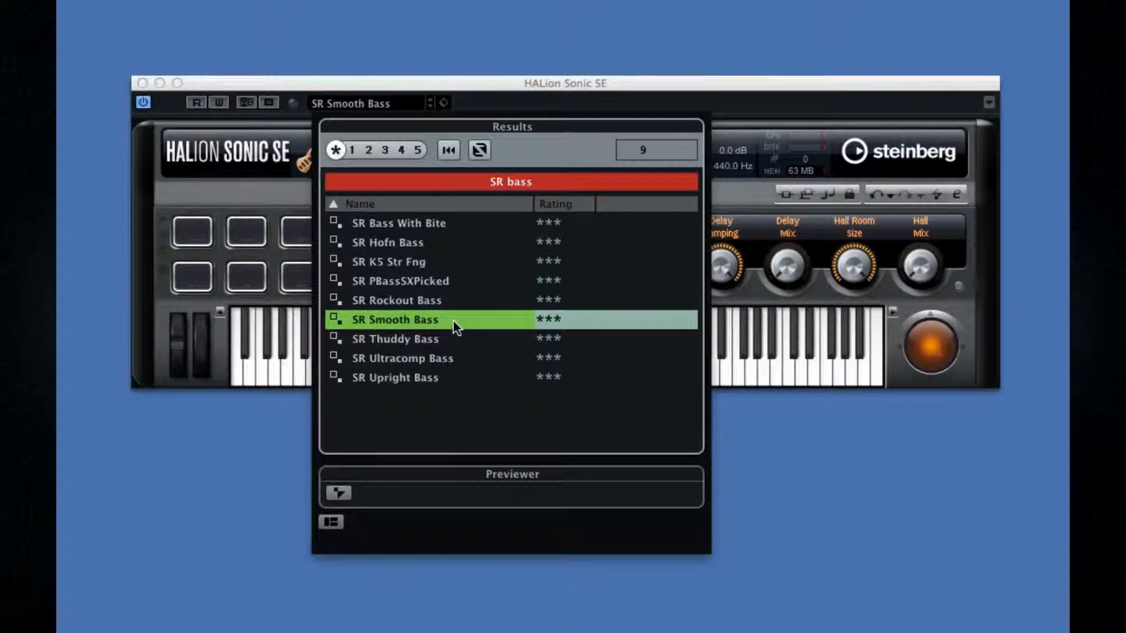
pyautogui.doubleClick(453, 321)
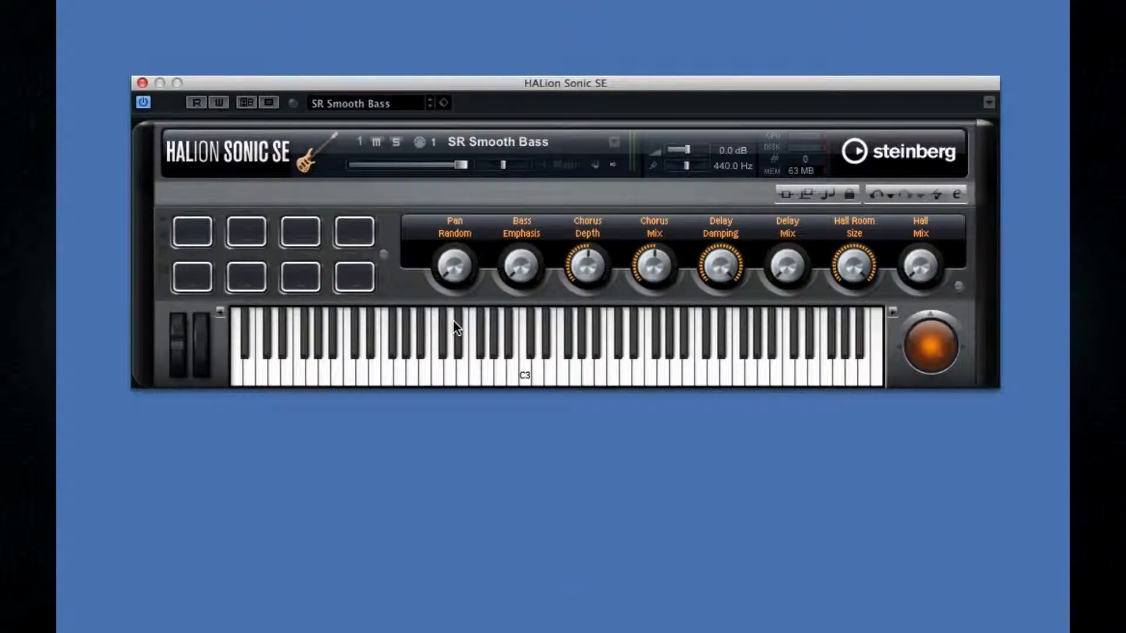